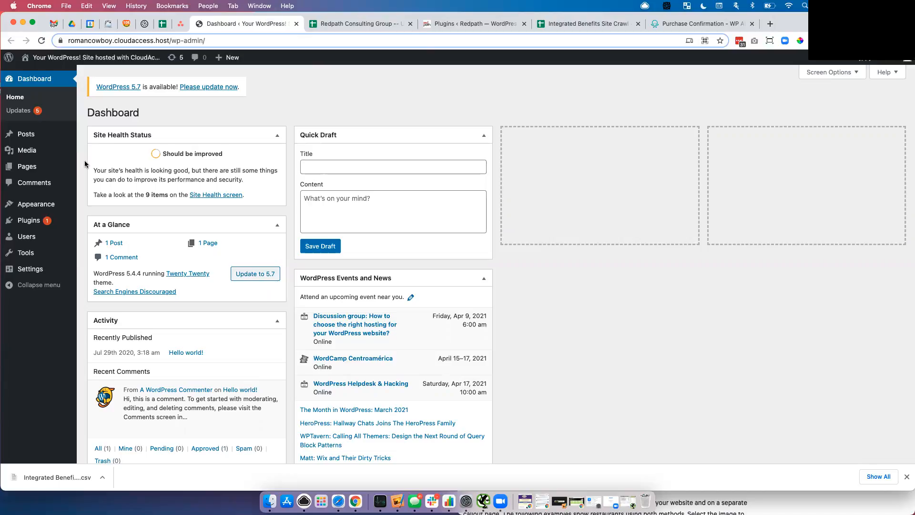
- Search the Add New plugin directory for 'redir'
left_click(23, 224)
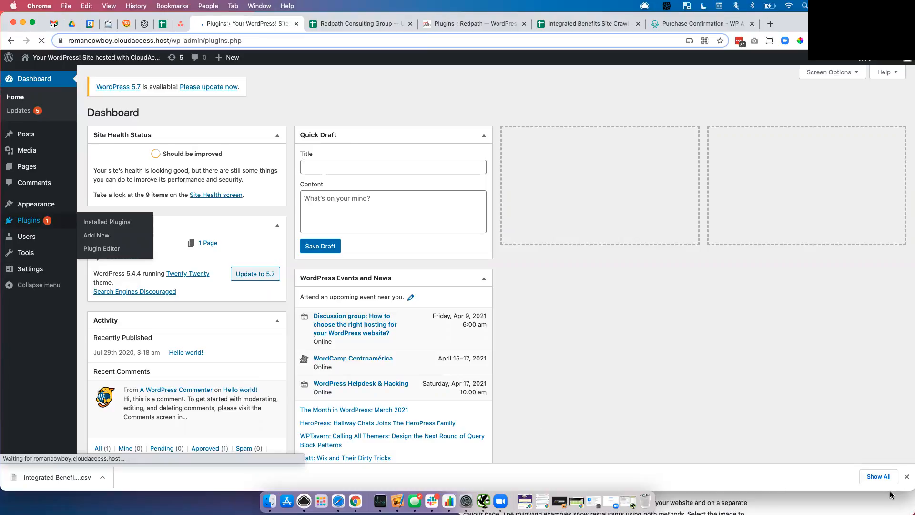
left_click(908, 476)
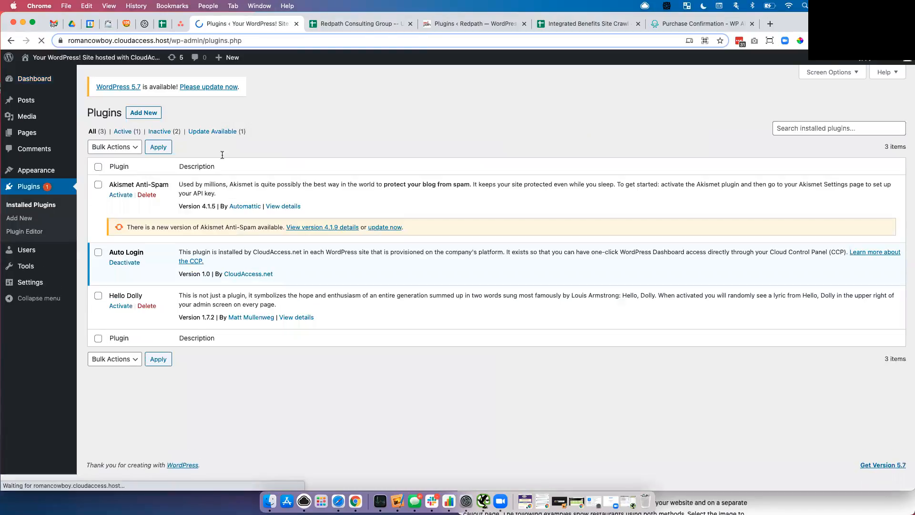
left_click(146, 112)
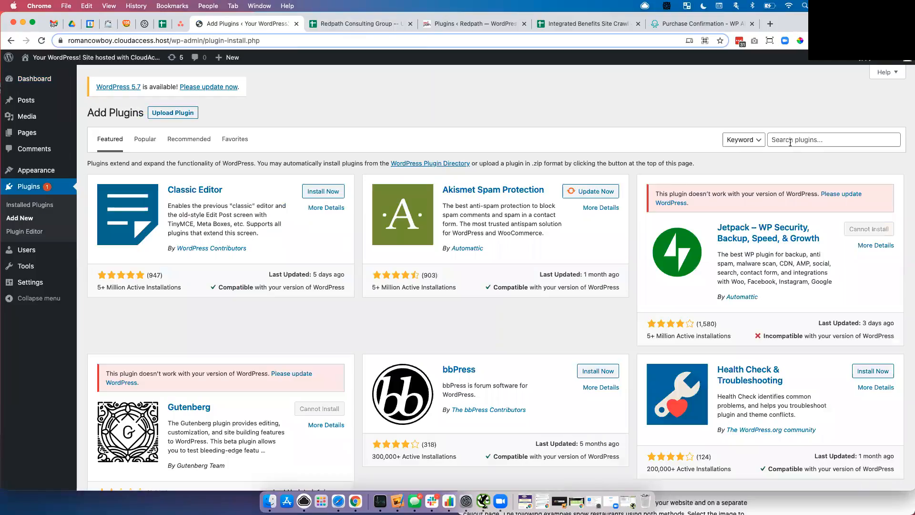
left_click(791, 141)
type("redir")
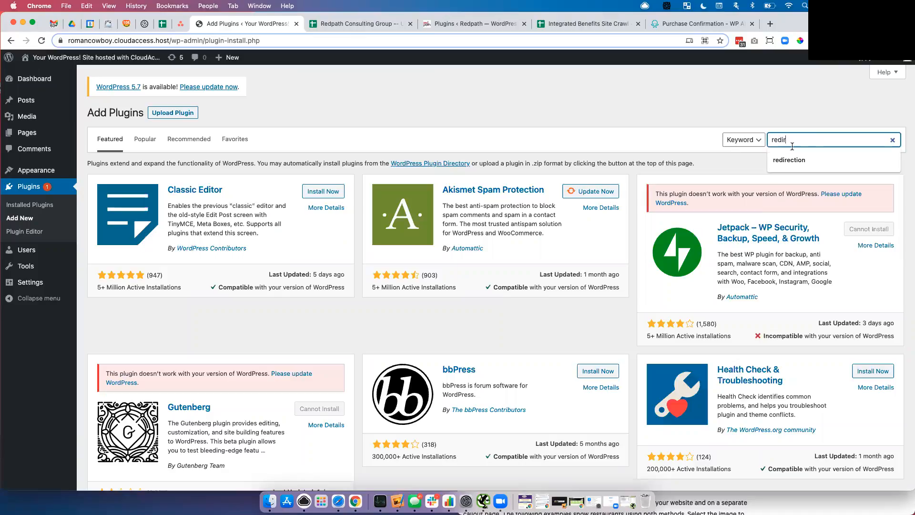
left_click(792, 159)
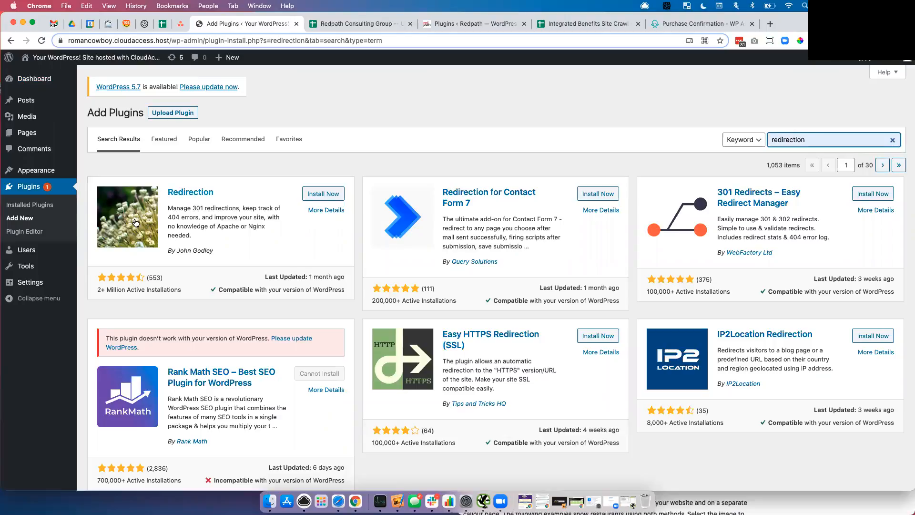
- Install and activate the Redirection plugin and open its setup page
left_click(332, 196)
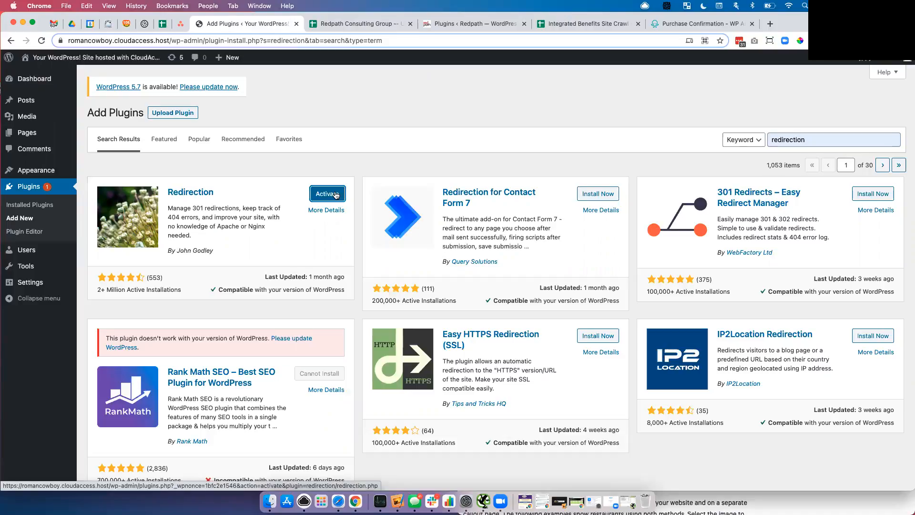
left_click(336, 194)
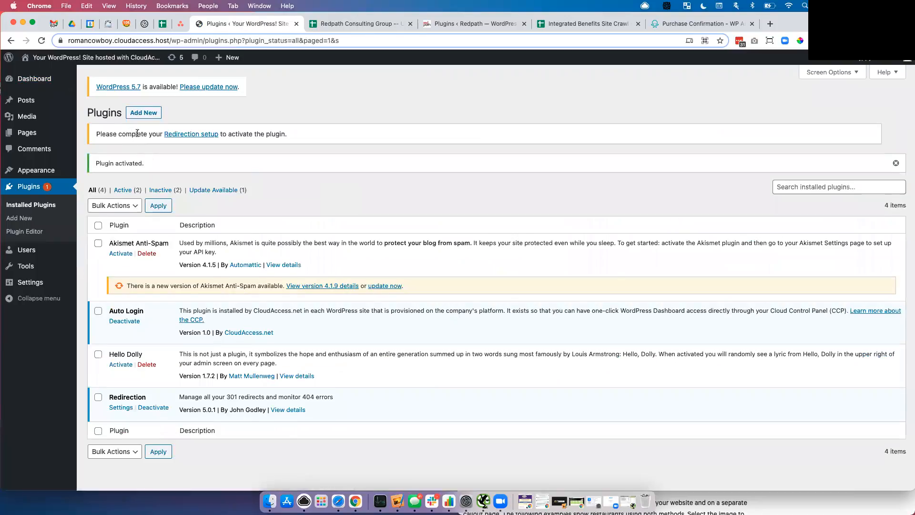
left_click(190, 134)
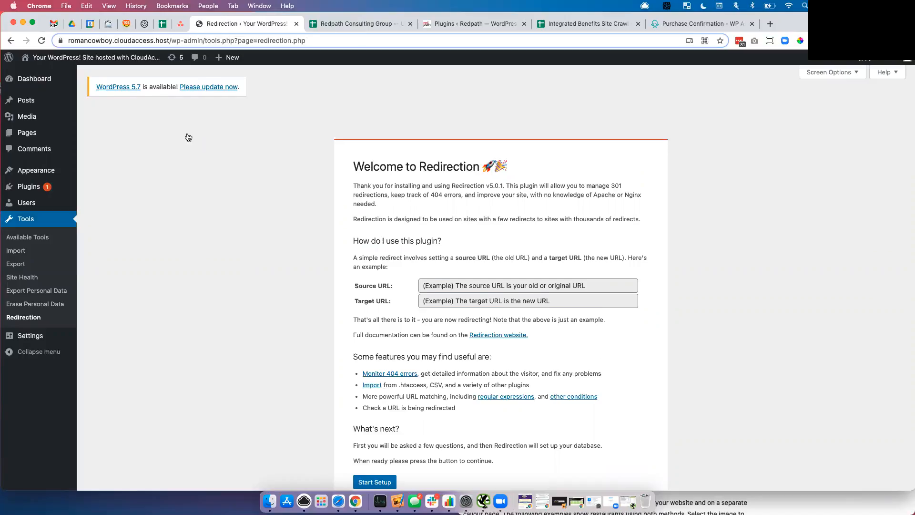
- Start Redirection setup with permalink monitoring and redirect/404 logging enabled
scroll(188, 138, "down", 2)
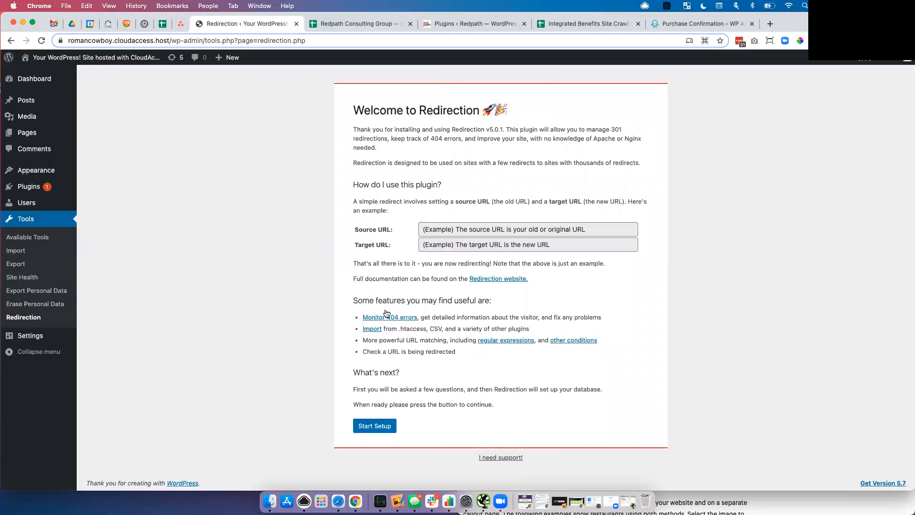
left_click(373, 427)
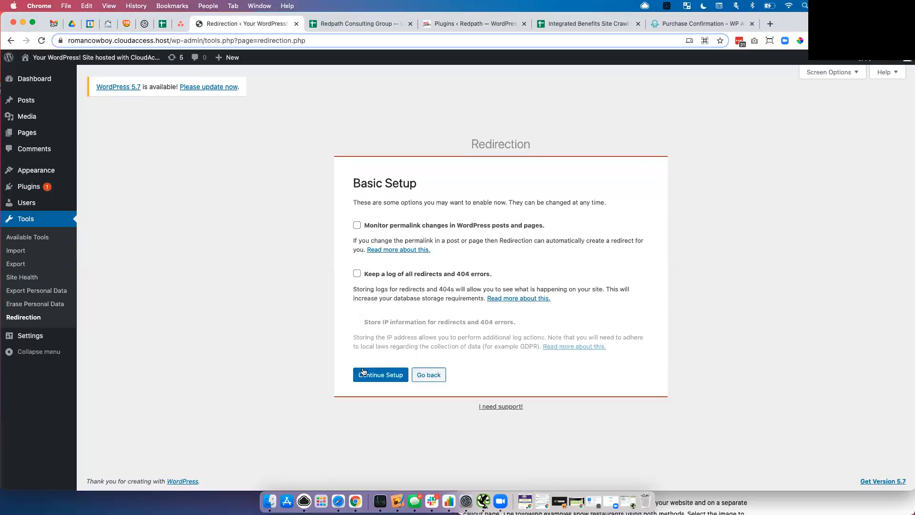
left_click(357, 226)
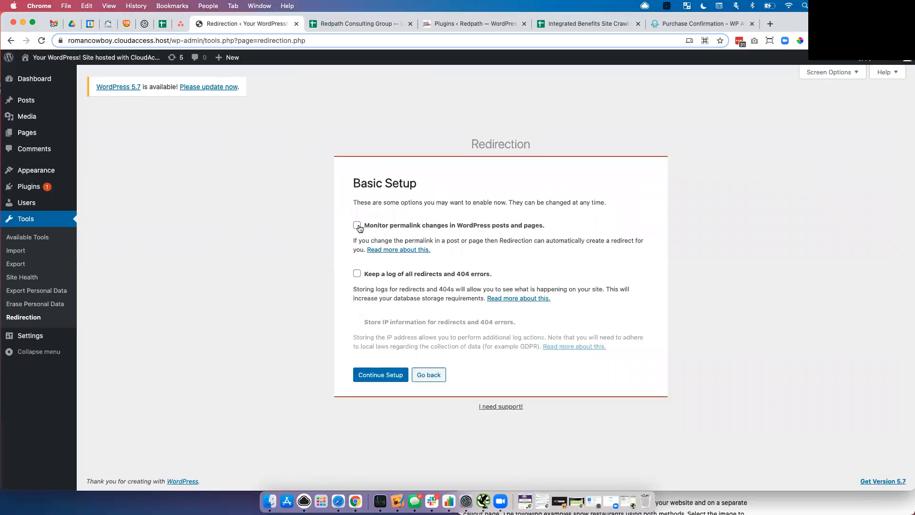
left_click(357, 273)
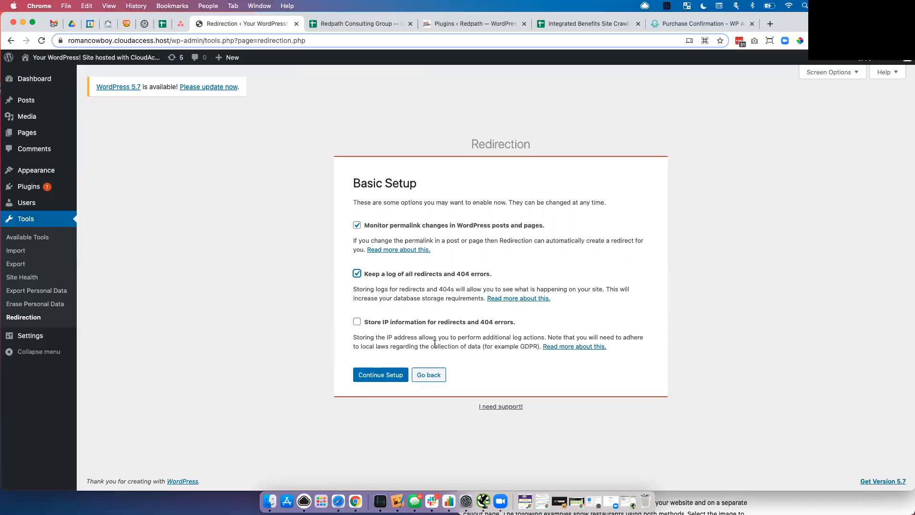
- Finish the Redirection setup wizard and switch to the Redpath site's Plugins tab
left_click(386, 375)
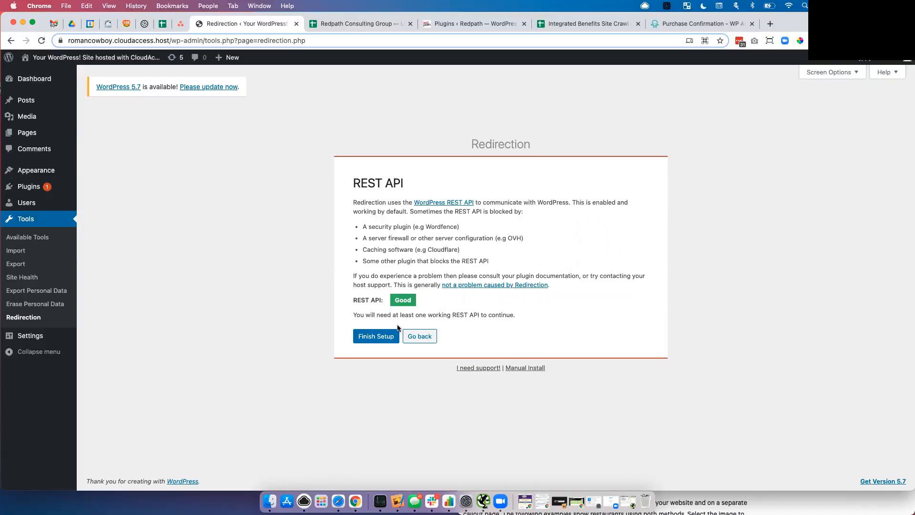
left_click(380, 336)
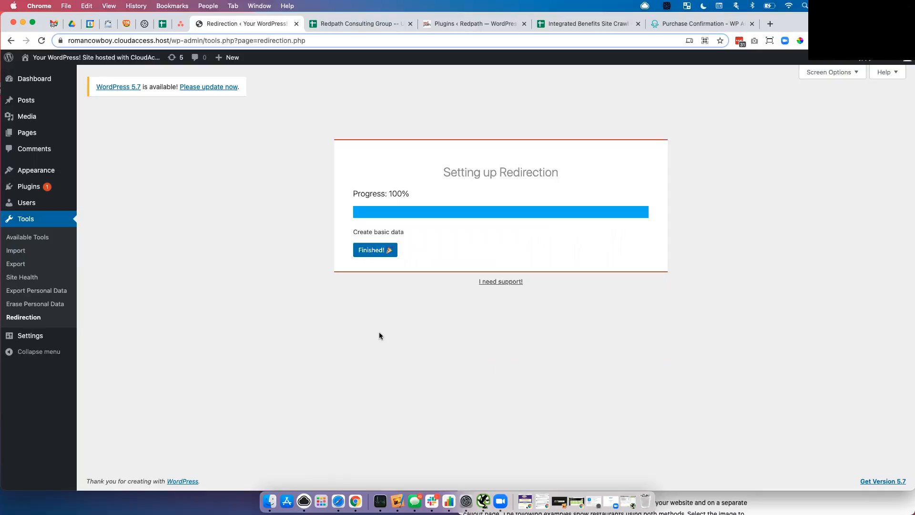
left_click(376, 249)
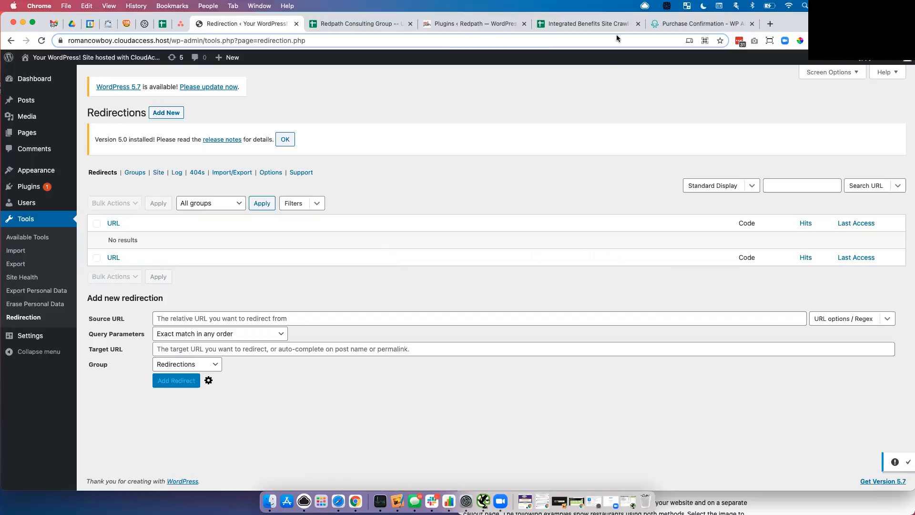
left_click(473, 21)
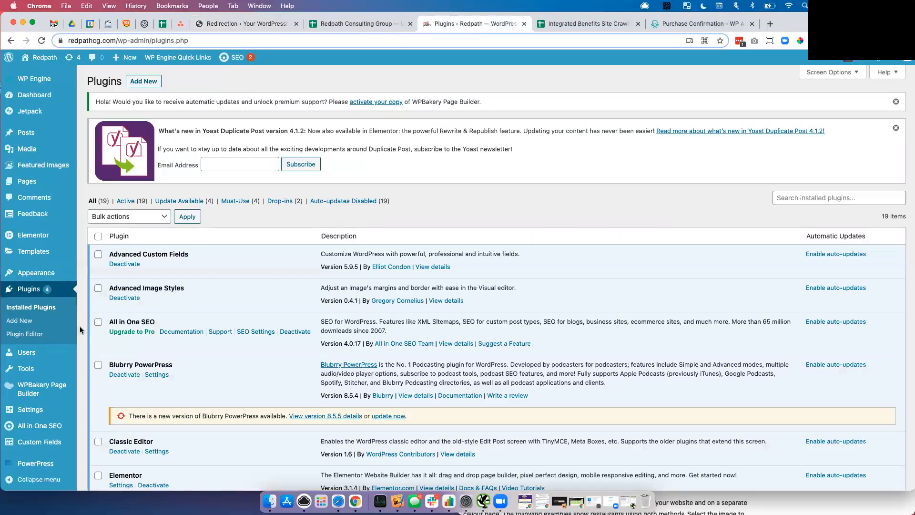
- Open Tools > Redirection on the Redpath site and view its empty 404s log
left_click(28, 371)
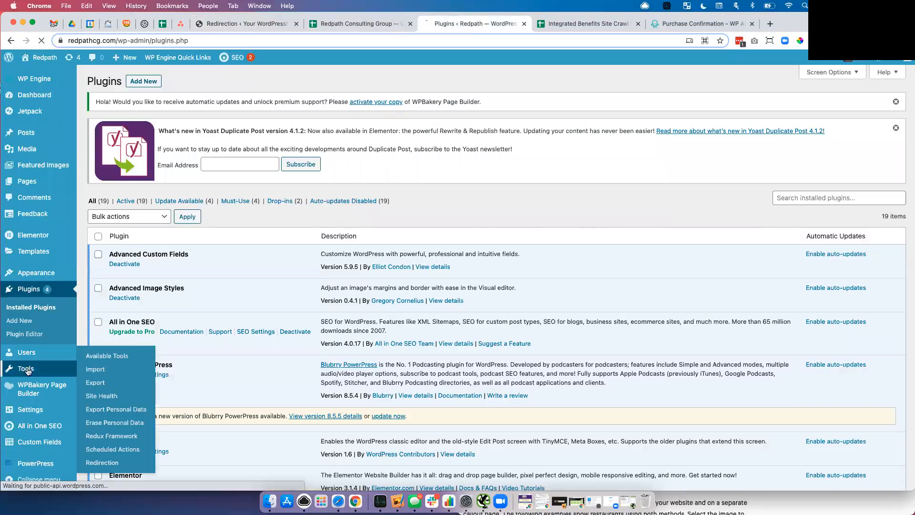
left_click(93, 462)
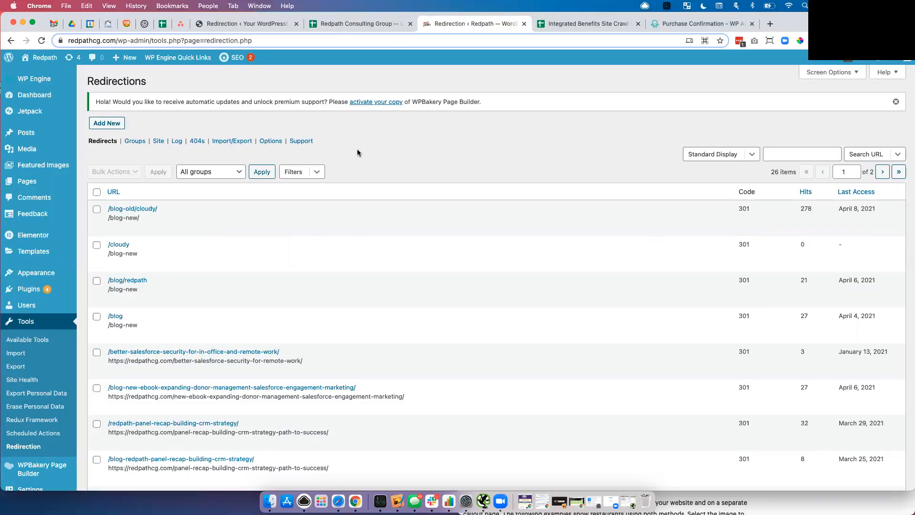
left_click(197, 141)
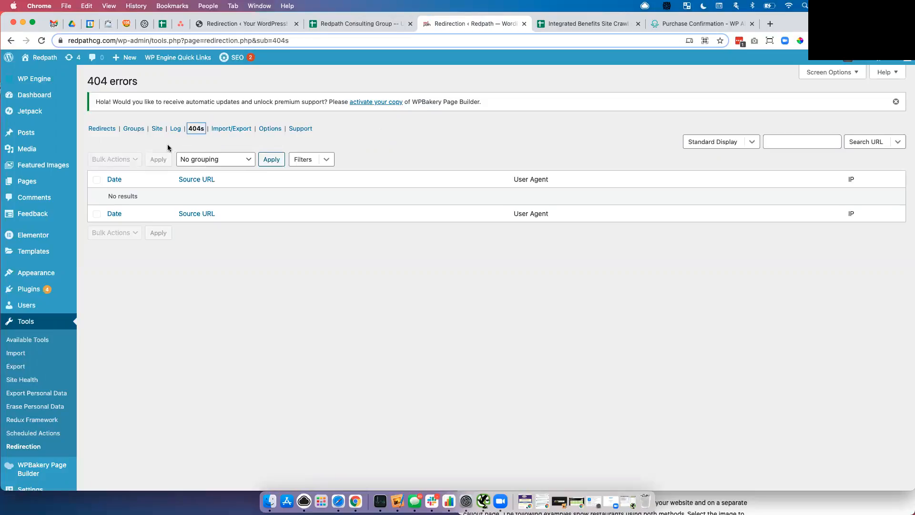
- In Redirection Options, enable monitoring of post and page URL changes and save
left_click(266, 130)
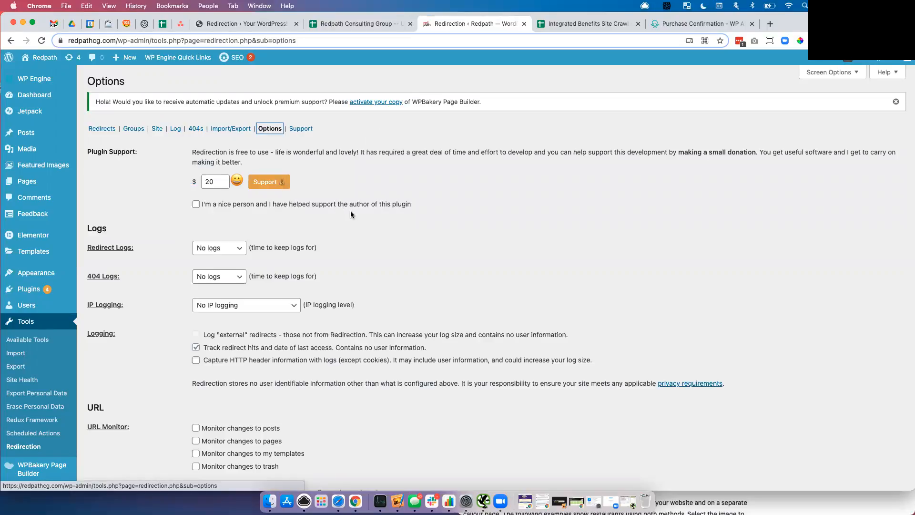
scroll(350, 211, "down", 3)
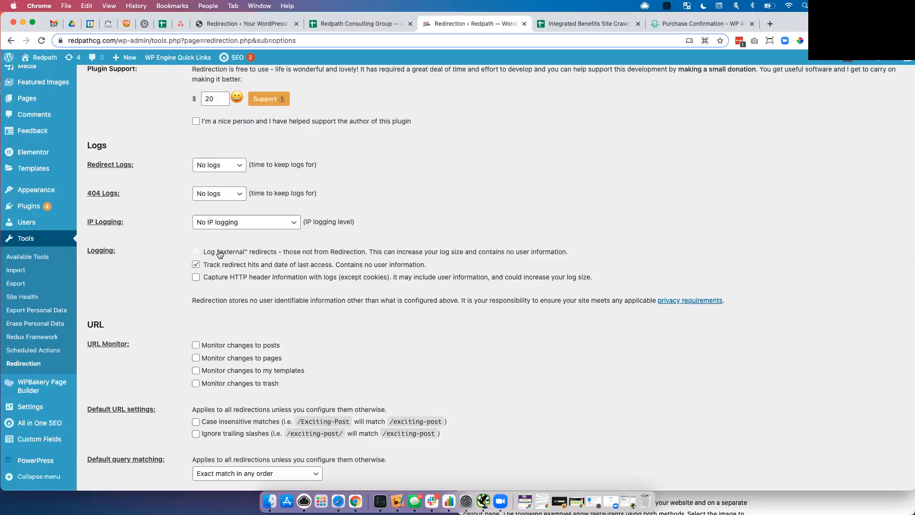
scroll(219, 254, "down", 4)
left_click(196, 243)
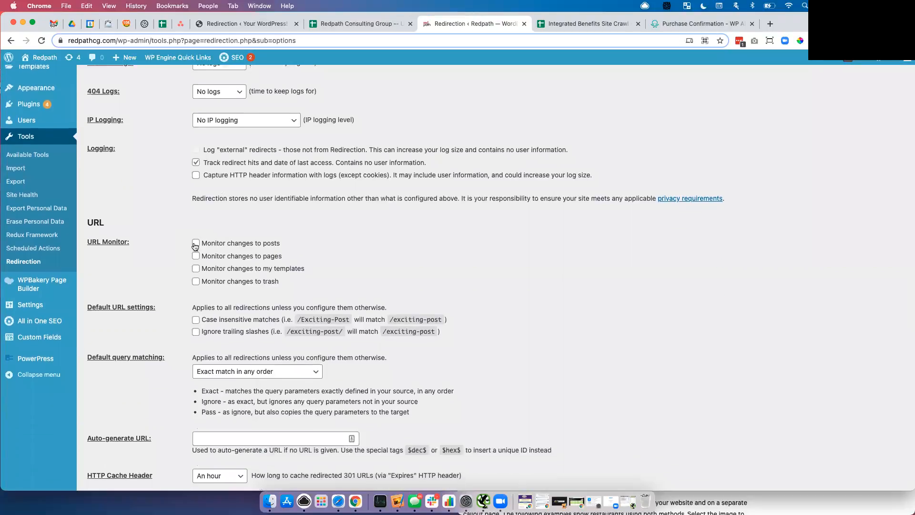
left_click(195, 257)
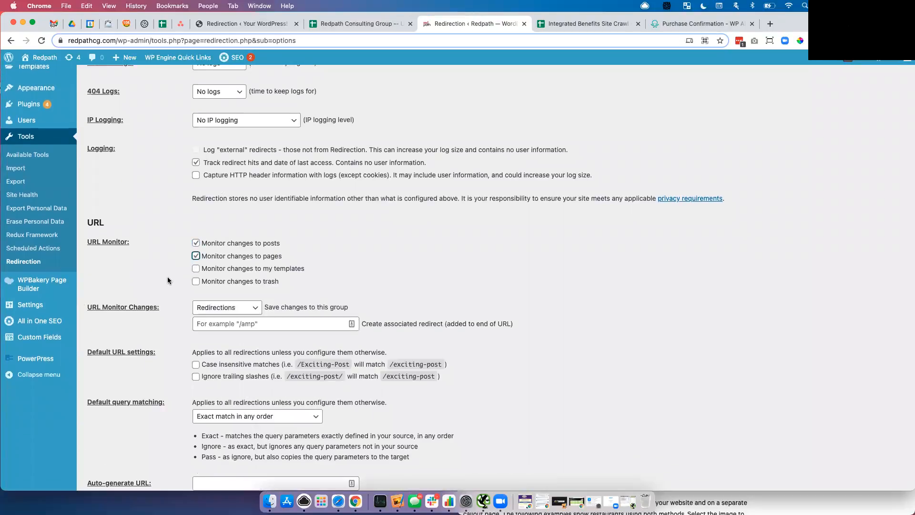
scroll(167, 277, "down", 3)
scroll(167, 280, "down", 10)
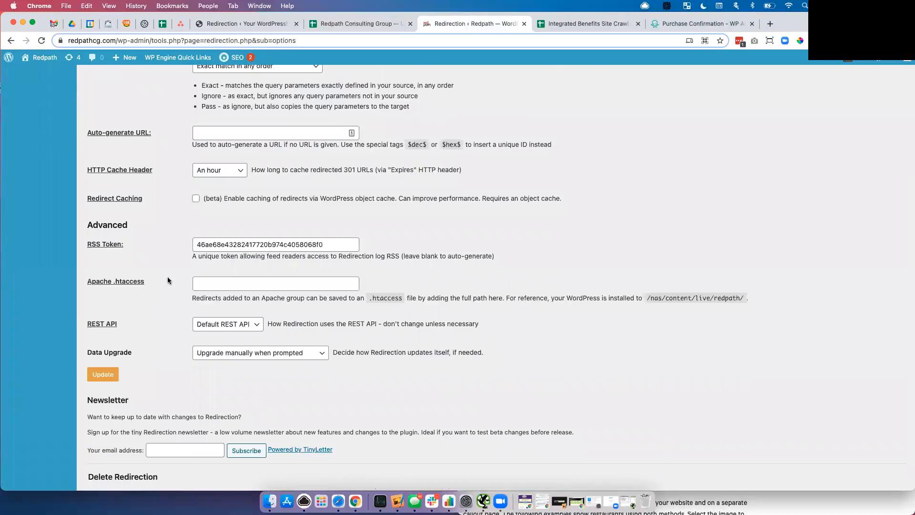
scroll(168, 280, "down", 2)
scroll(168, 280, "down", 1)
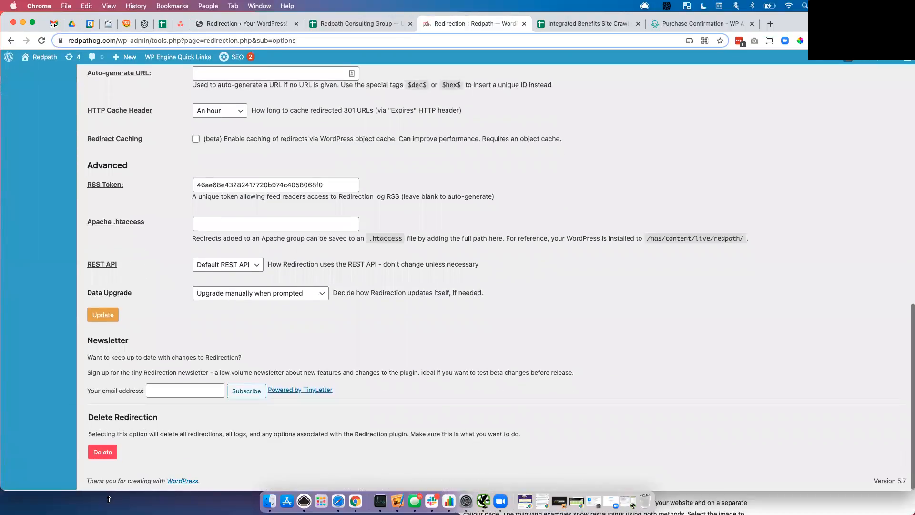
left_click(110, 320)
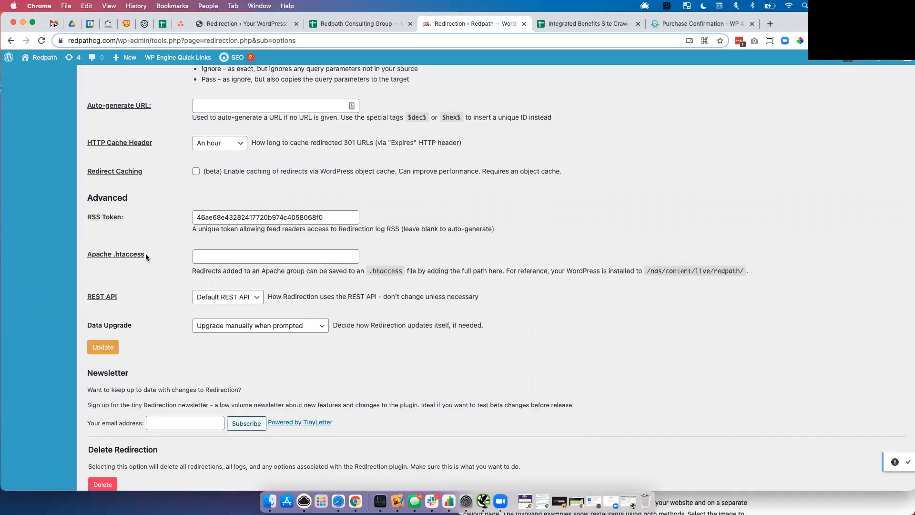
- Search the options page for '404' to locate the 404 log settings
scroll(145, 253, "up", 3)
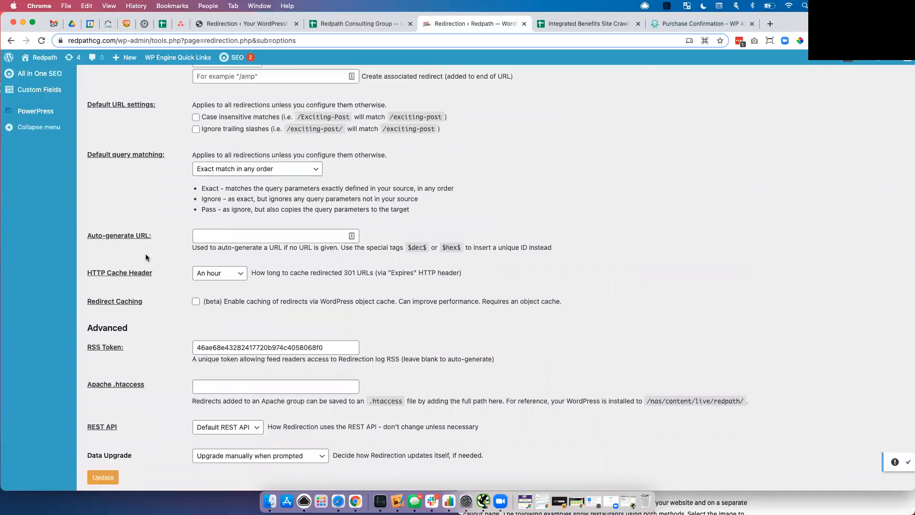
scroll(145, 254, "up", 4)
scroll(145, 258, "up", 2)
key("super+f")
type("404")
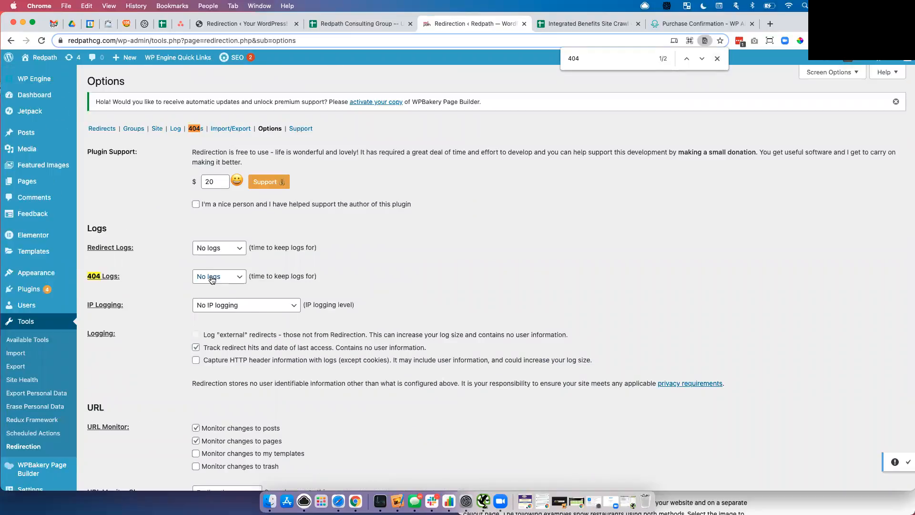
- Set 404 Logs to Forever, keep No IP logging, and update the options
left_click(213, 279)
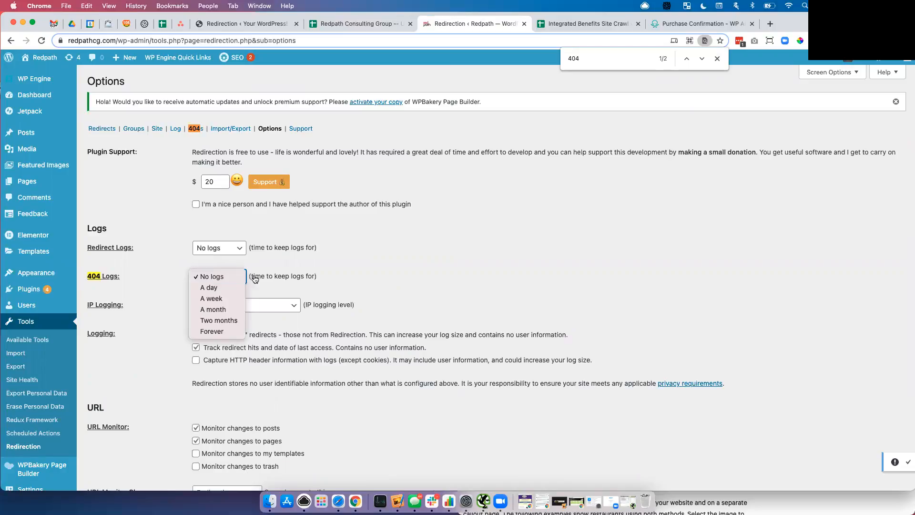
left_click(216, 332)
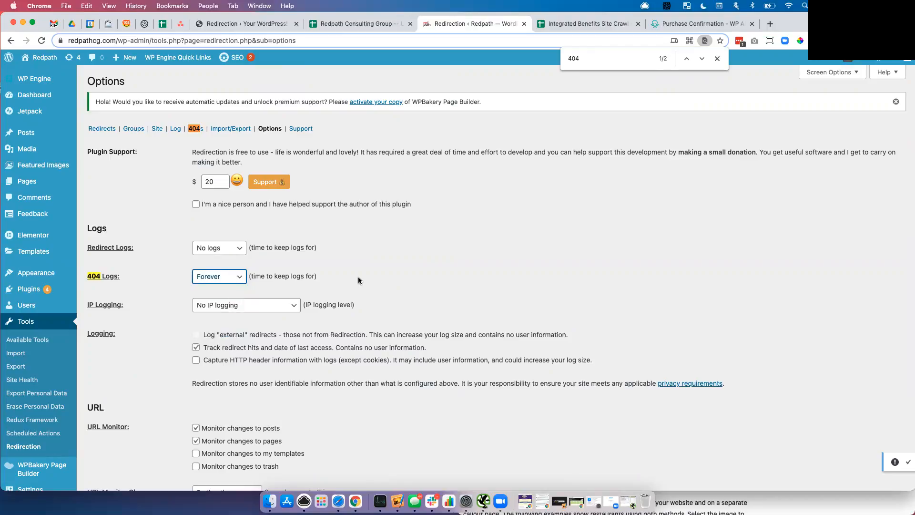
left_click(240, 309)
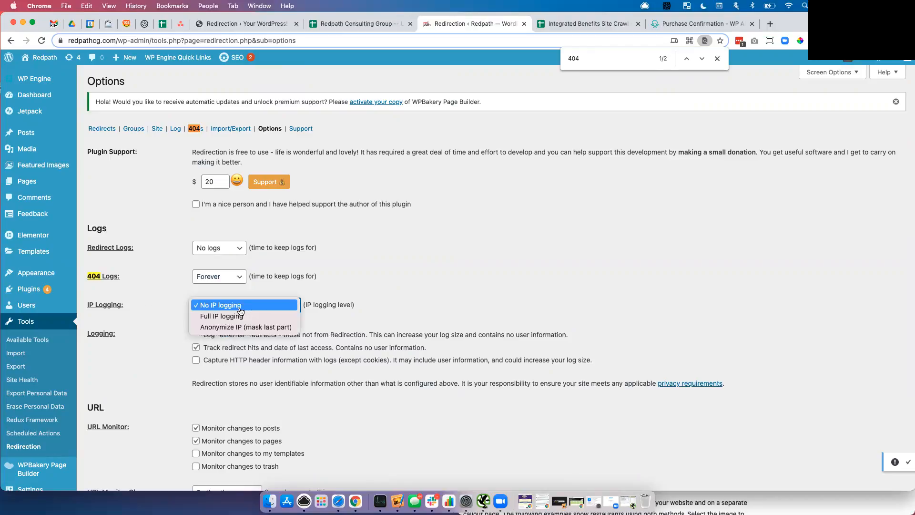
left_click(421, 295)
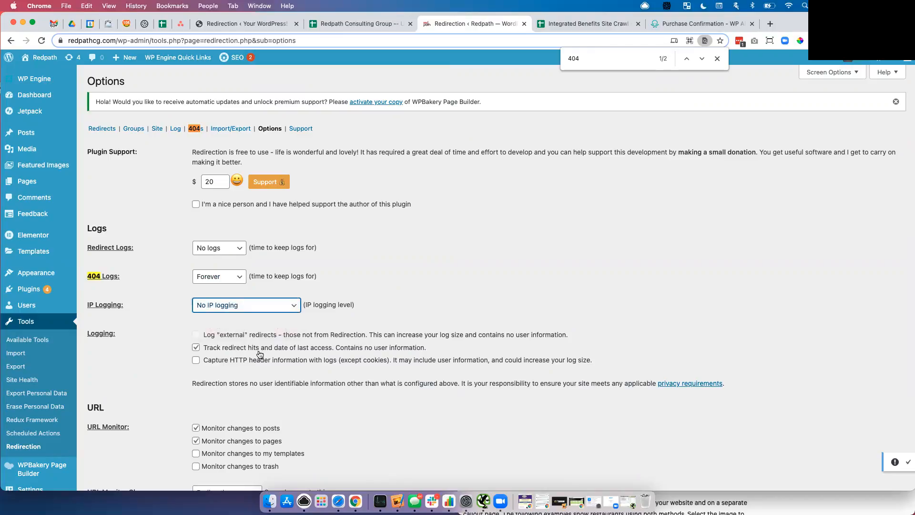
scroll(253, 350, "down", 15)
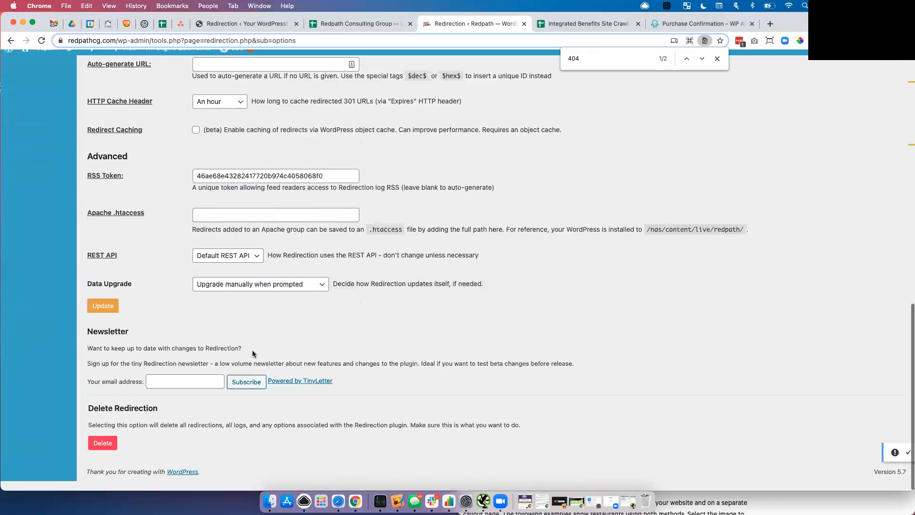
left_click(101, 320)
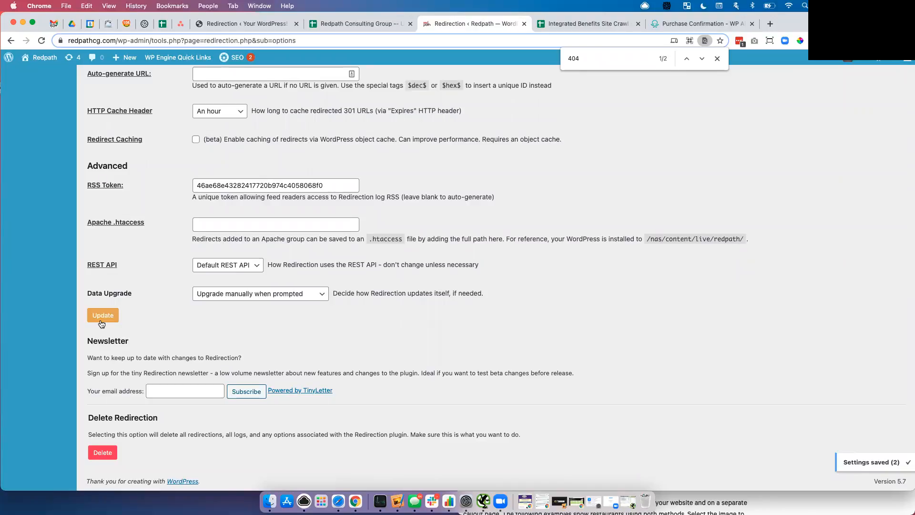
scroll(157, 214, "up", 15)
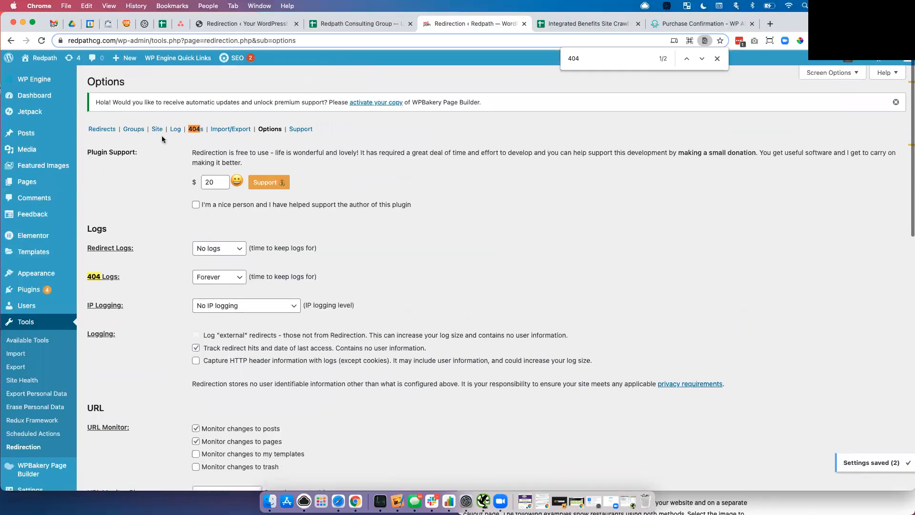
- Return to the still-empty 404s log and close the browser's find bar
left_click(194, 129)
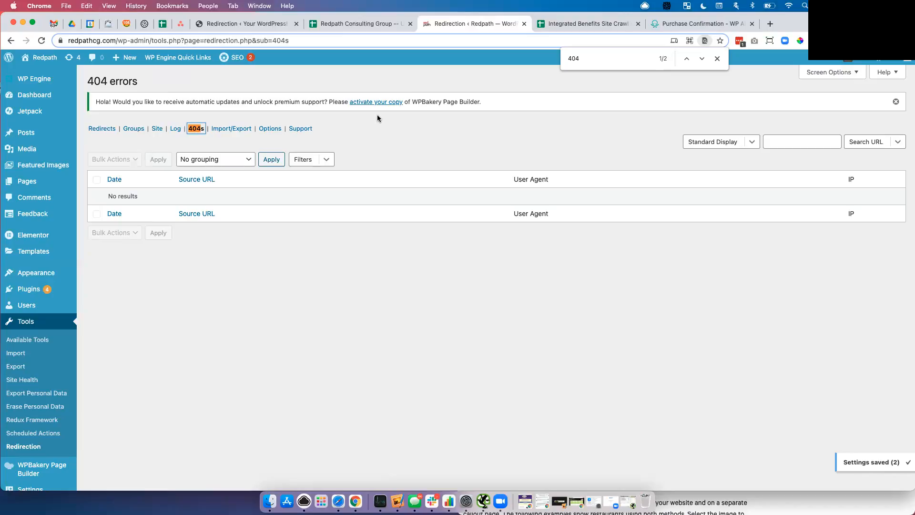
left_click(717, 58)
left_click(640, 83)
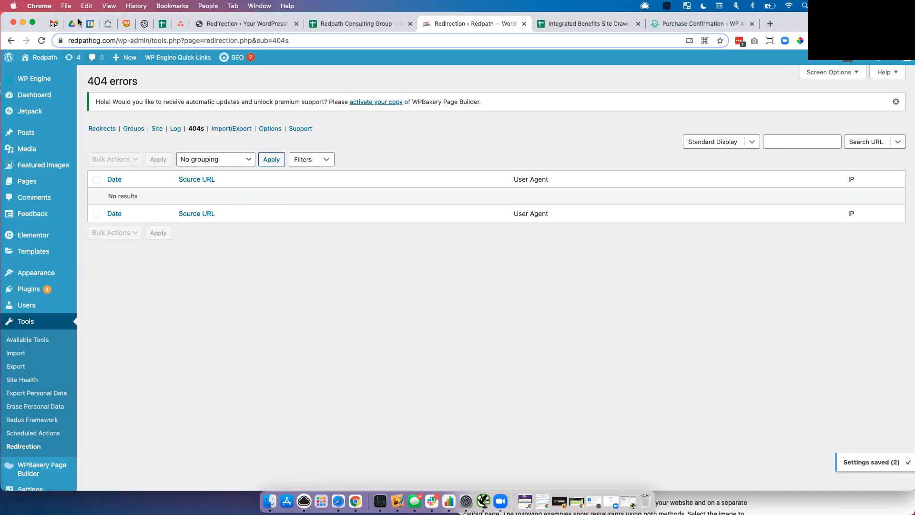
- Switch to the CloudAccess panel and search its site list for 'skol'
left_click(108, 27)
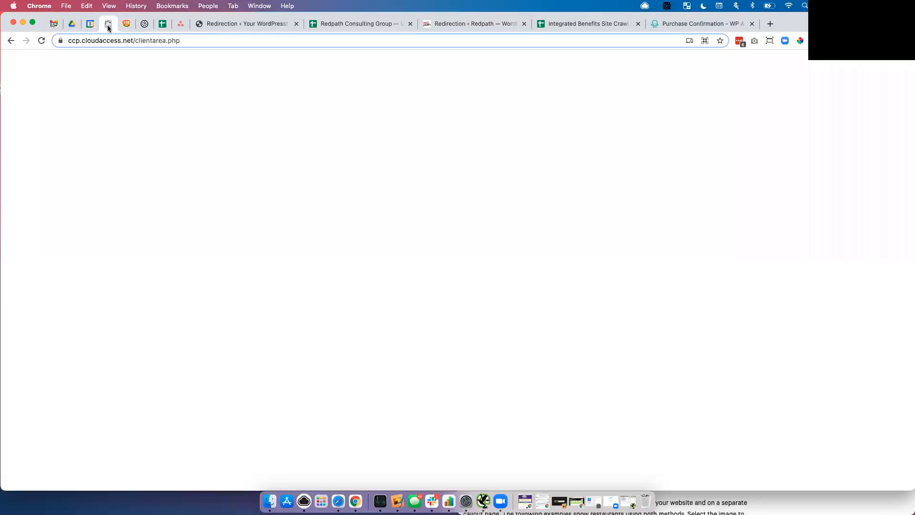
scroll(580, 201, "up", 5)
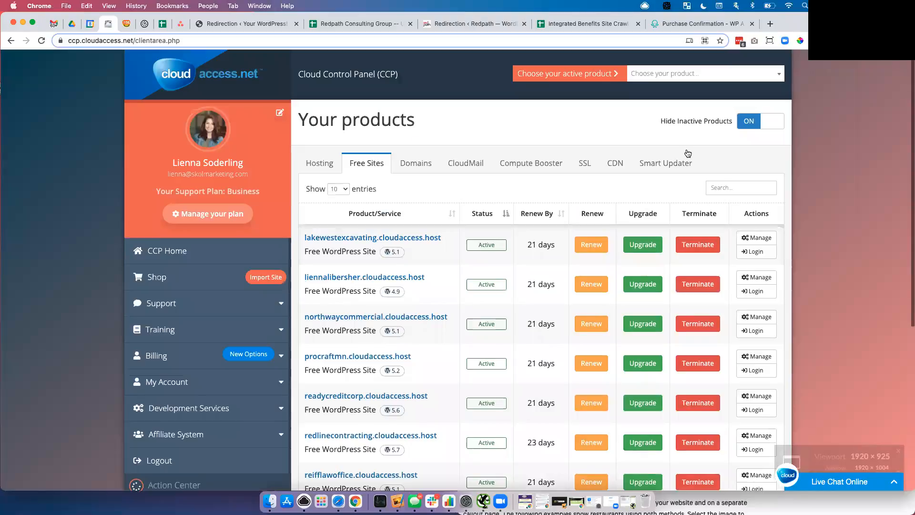
left_click(727, 188)
type("skol")
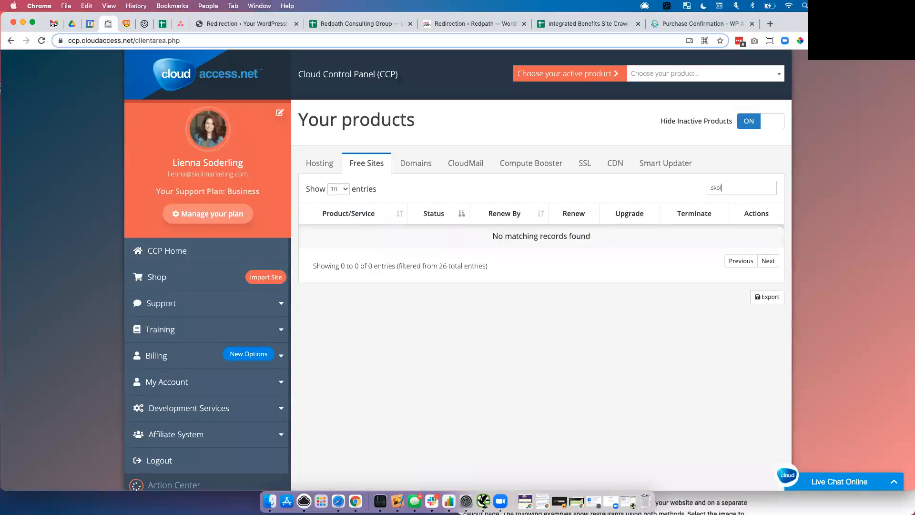
- Search the Hosting sites for 'skol' and log into skolmarketing.com's WordPress admin
left_click(319, 166)
left_click(737, 188)
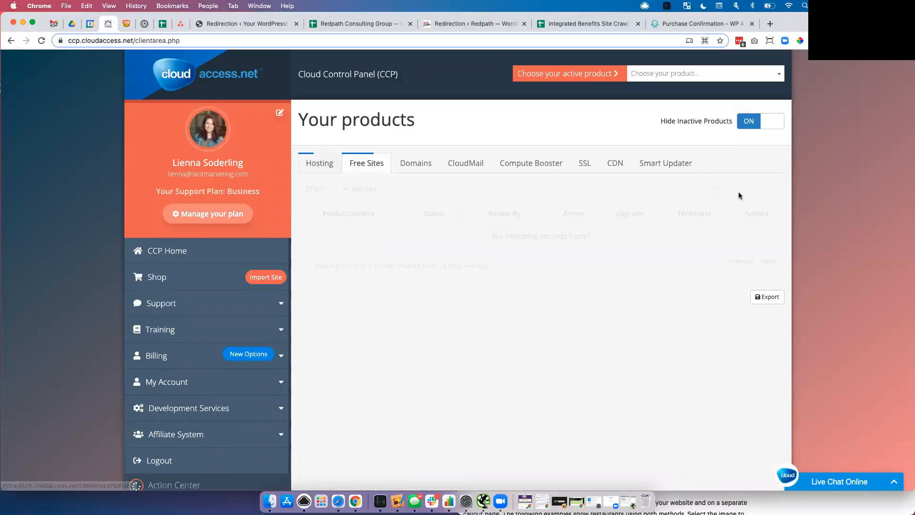
type("inte")
double_click(734, 185)
type("skol")
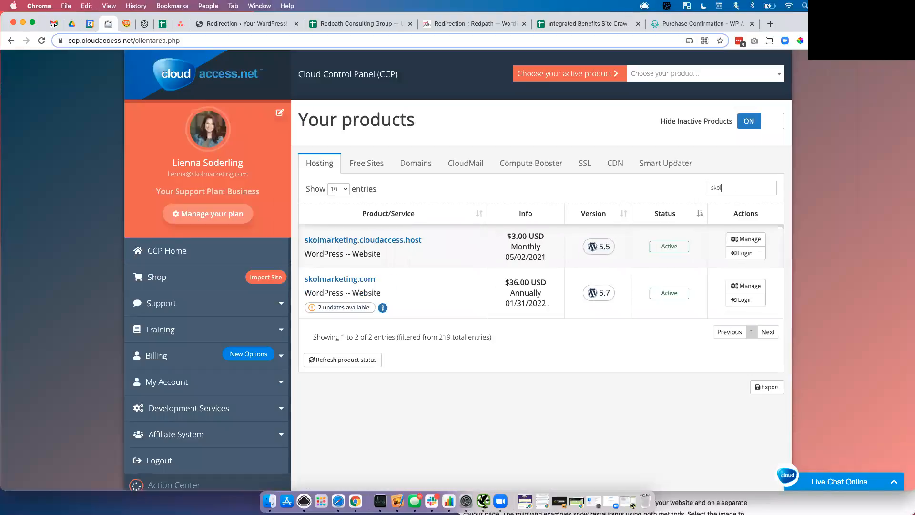
left_click(744, 300)
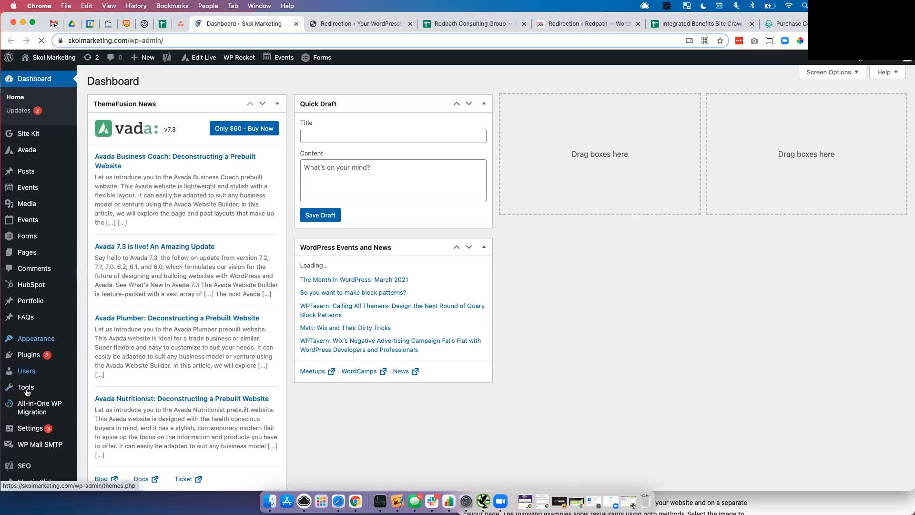
- Open Tools > Redirection on Skol Marketing and view its 404s log of 940 items
mouse_move(32, 392)
left_click(102, 463)
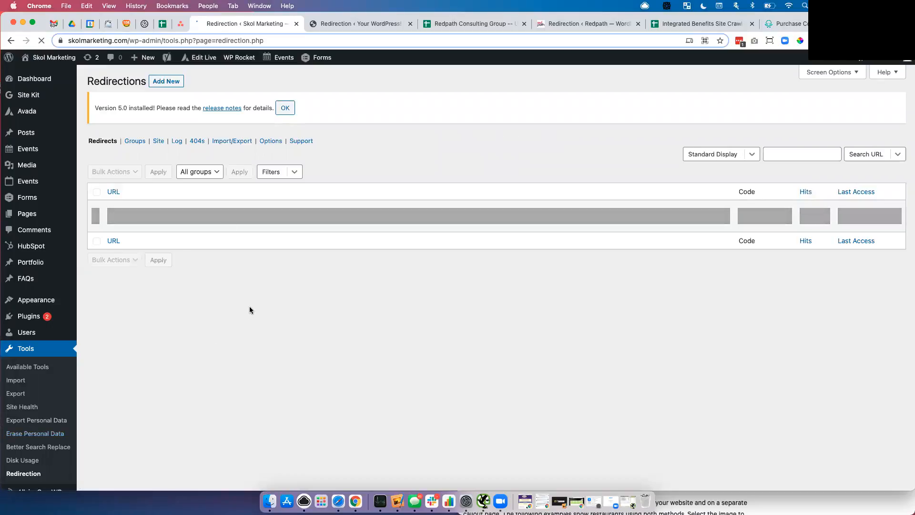
left_click(196, 142)
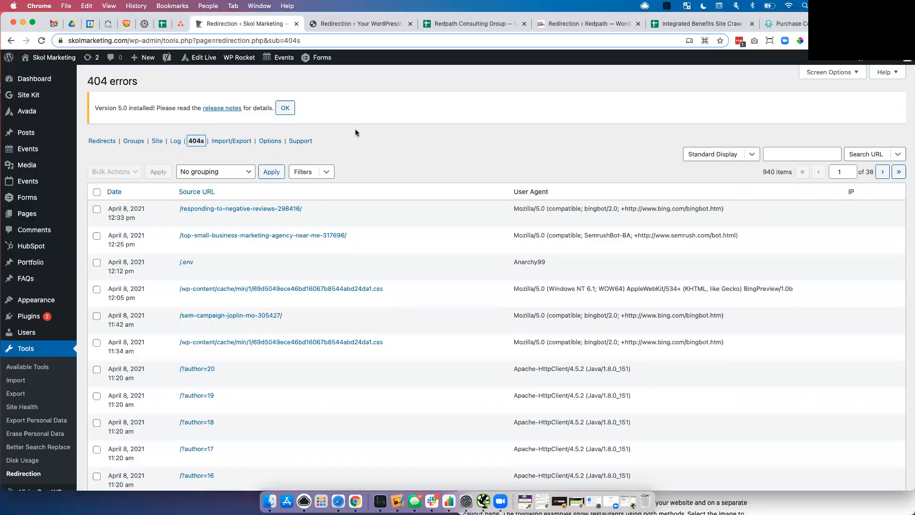
scroll(484, 186, "down", 3)
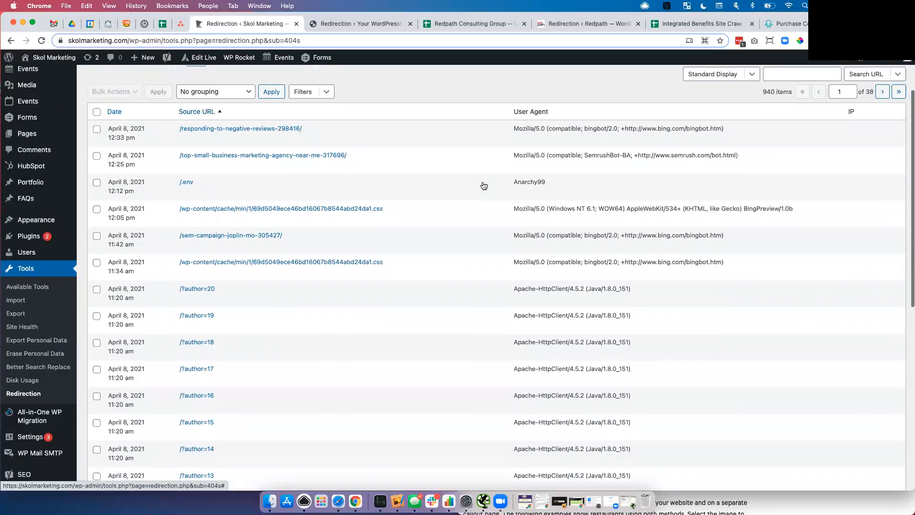
scroll(484, 186, "down", 1)
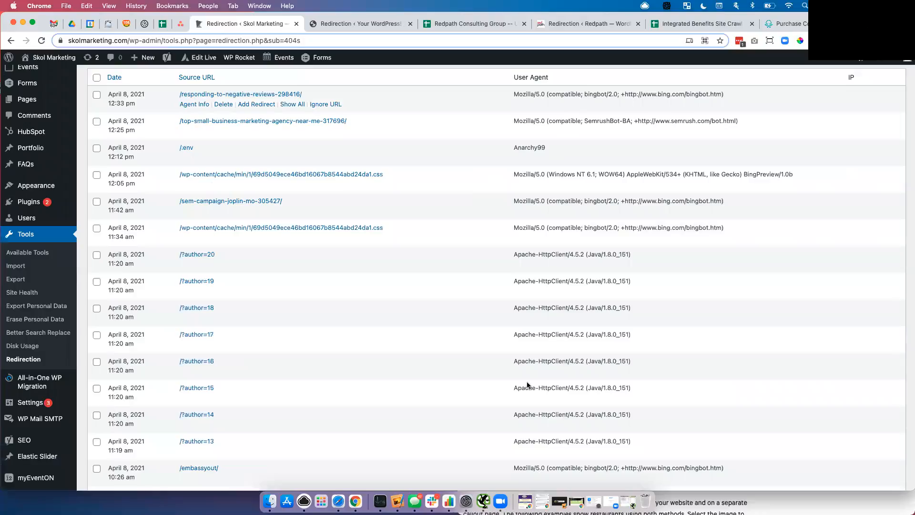
scroll(422, 186, "up", 4)
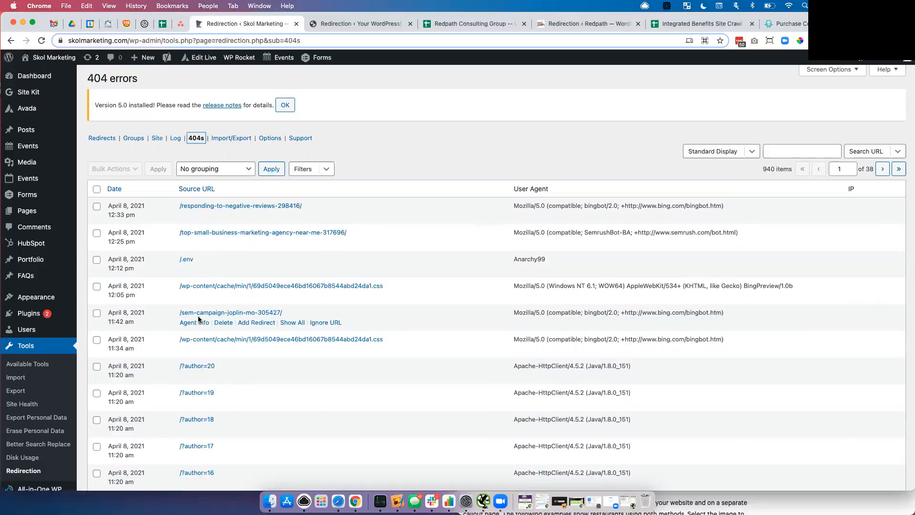
scroll(199, 319, "down", 7)
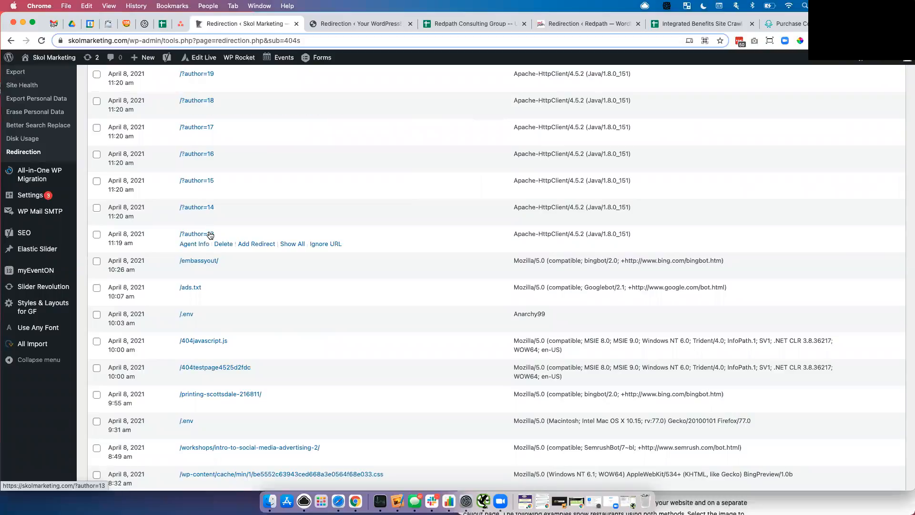
scroll(211, 234, "down", 2)
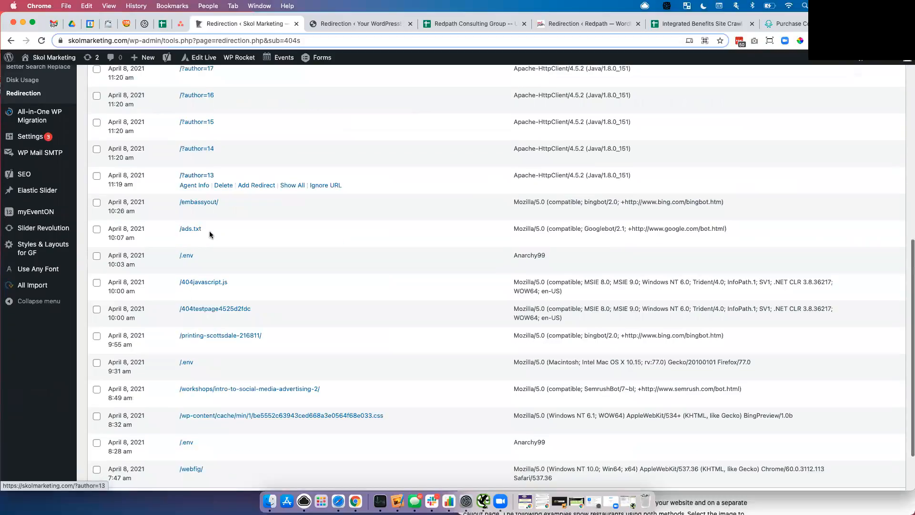
scroll(210, 235, "down", 2)
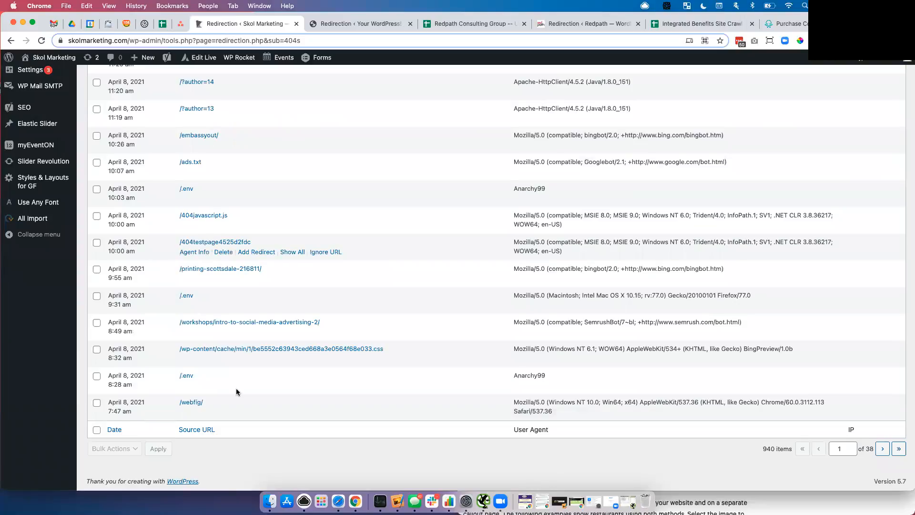
mouse_move(238, 392)
scroll(237, 391, "up", 5)
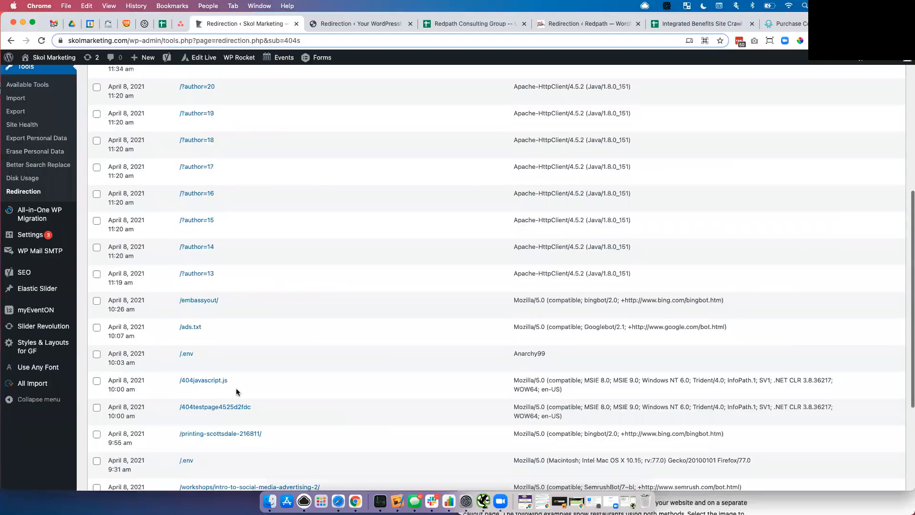
scroll(237, 392, "up", 6)
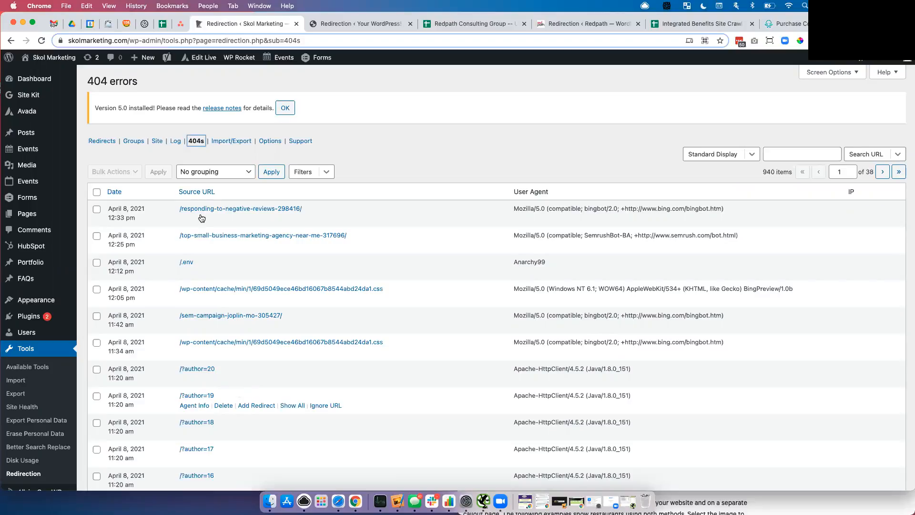
mouse_move(196, 211)
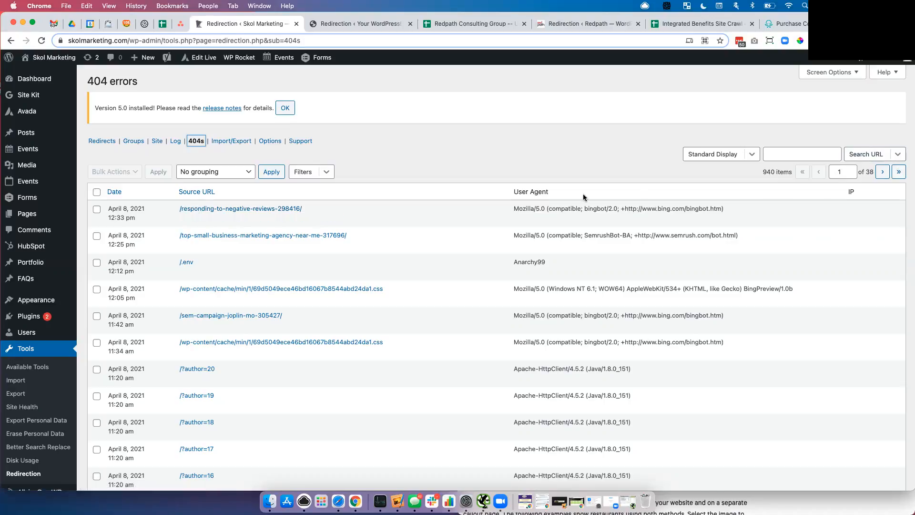
left_click(195, 175)
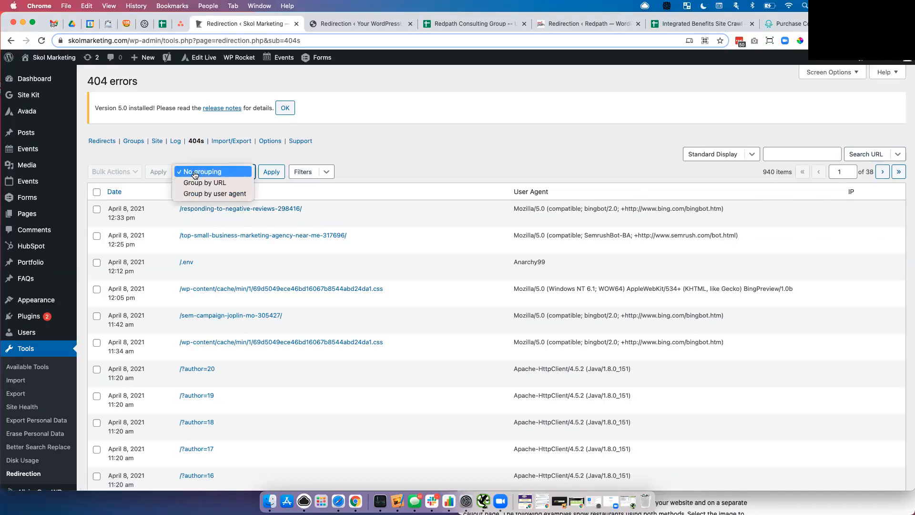
left_click(199, 187)
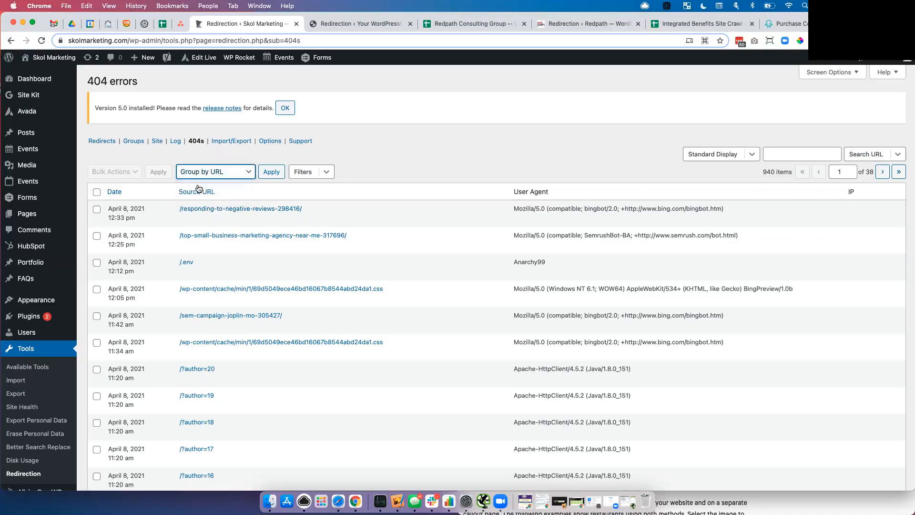
left_click(272, 172)
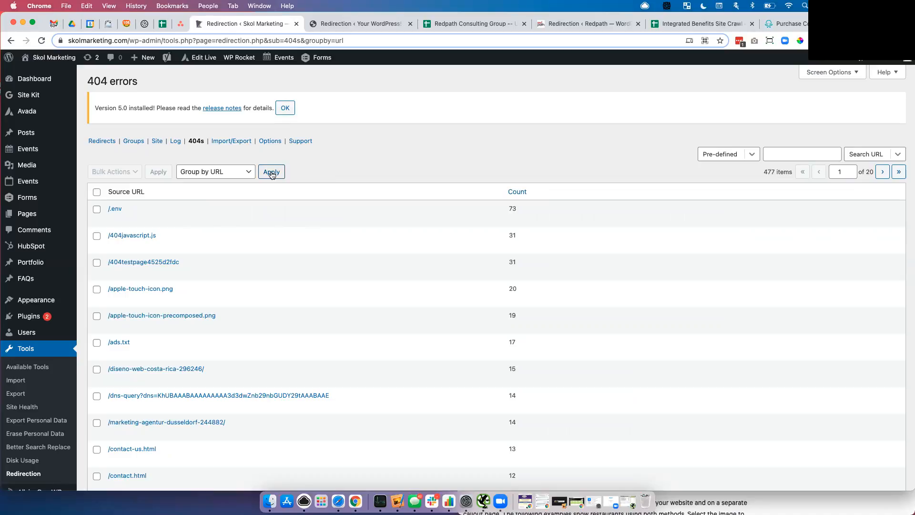
mouse_move(114, 213)
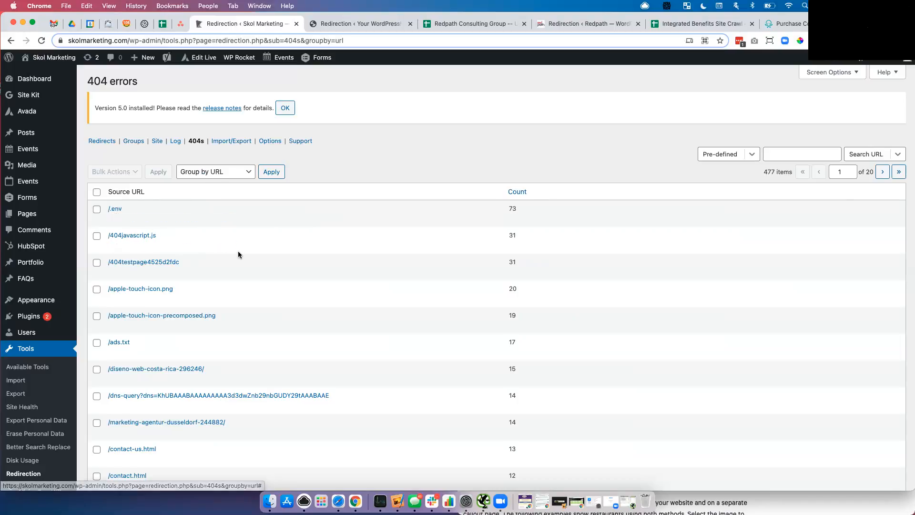
scroll(238, 254, "down", 3)
scroll(239, 255, "down", 7)
mouse_move(129, 270)
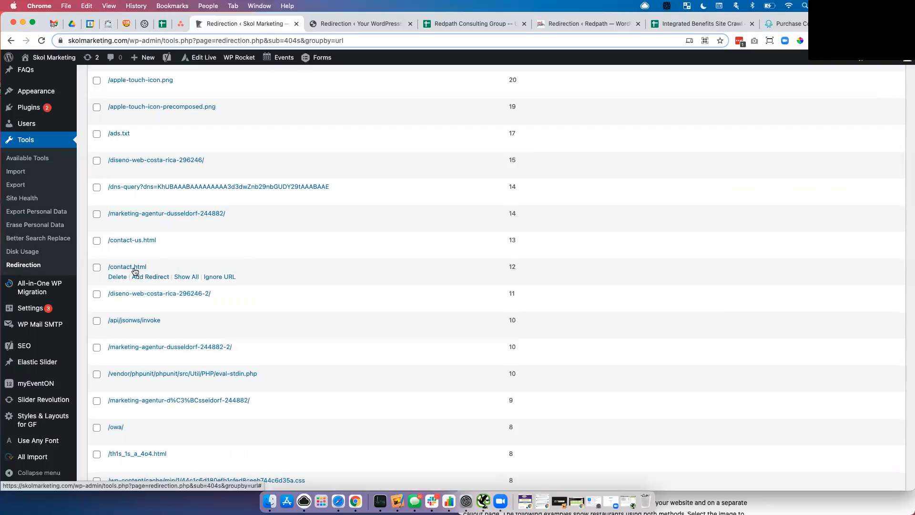
- Confirm /contact.html gives a 404 while /contact/ loads, copy that path, and return
left_click(128, 267)
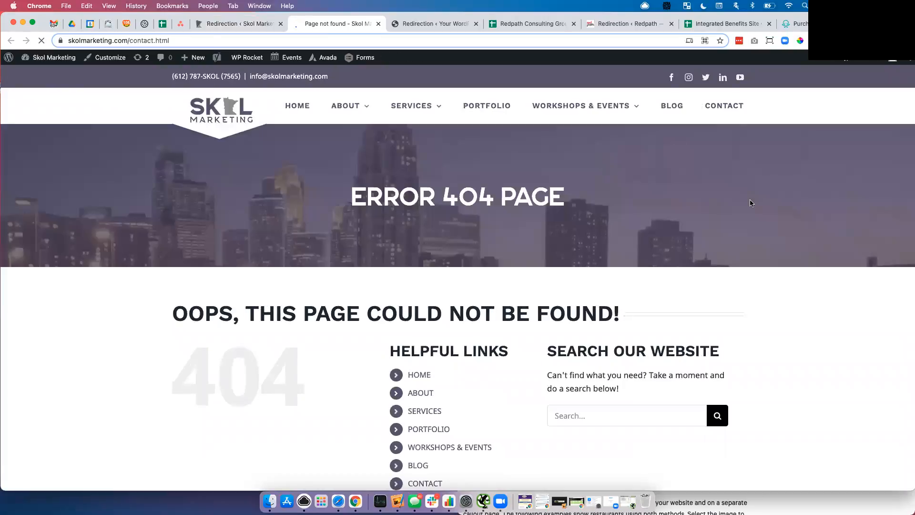
left_click(720, 109)
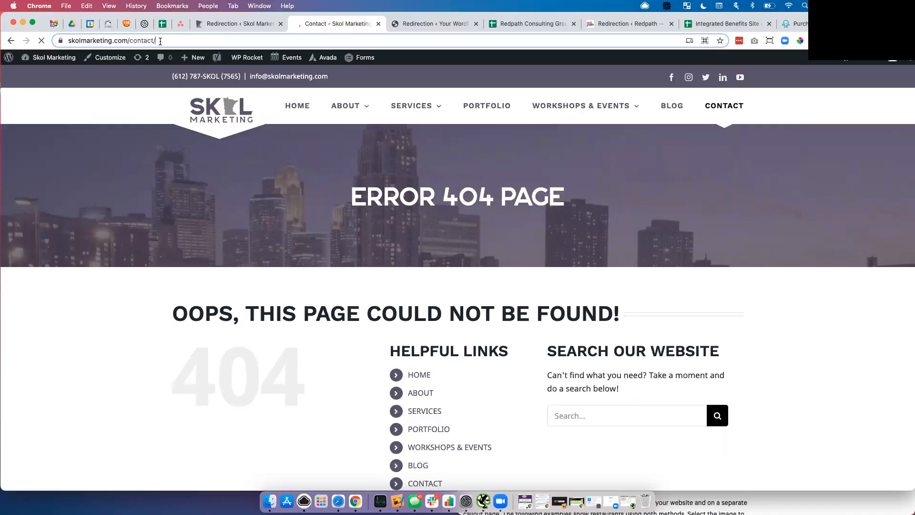
left_click_drag(147, 42, 128, 41)
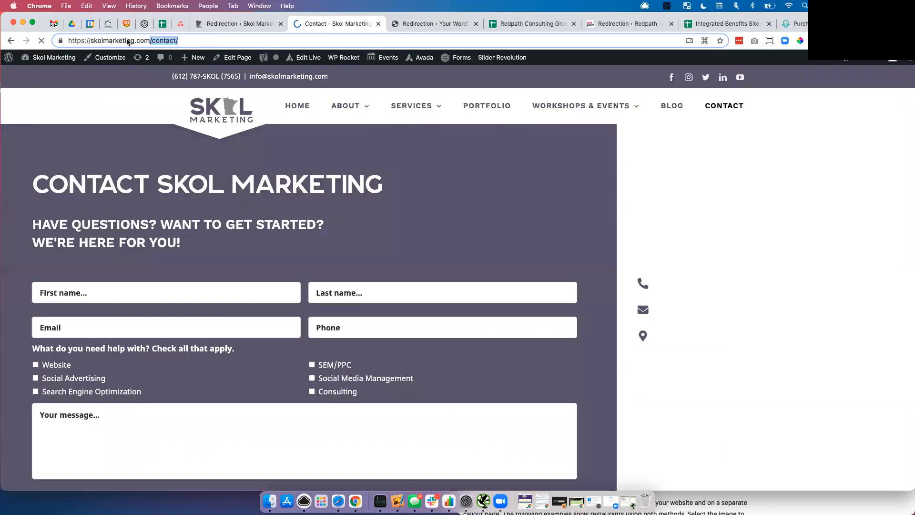
left_click(241, 30)
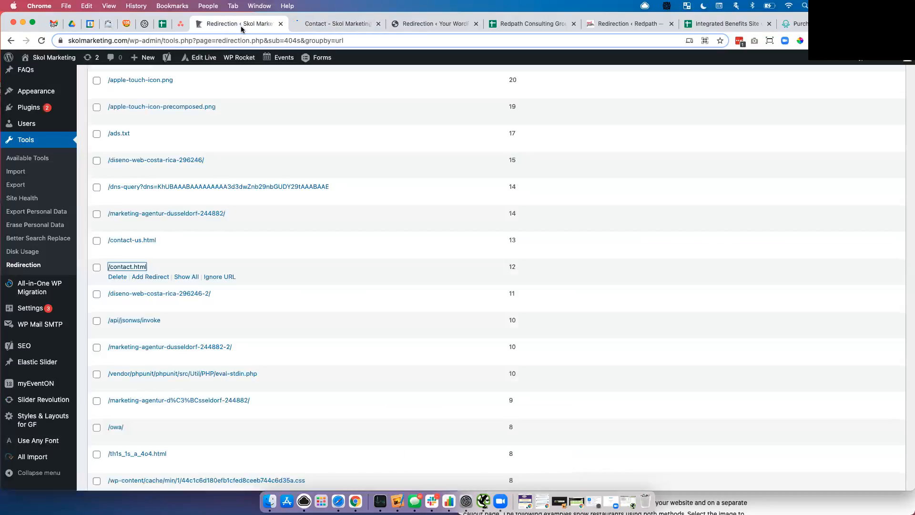
- Start a redirect for /contact.html and set its target URL to /contact/
left_click(148, 277)
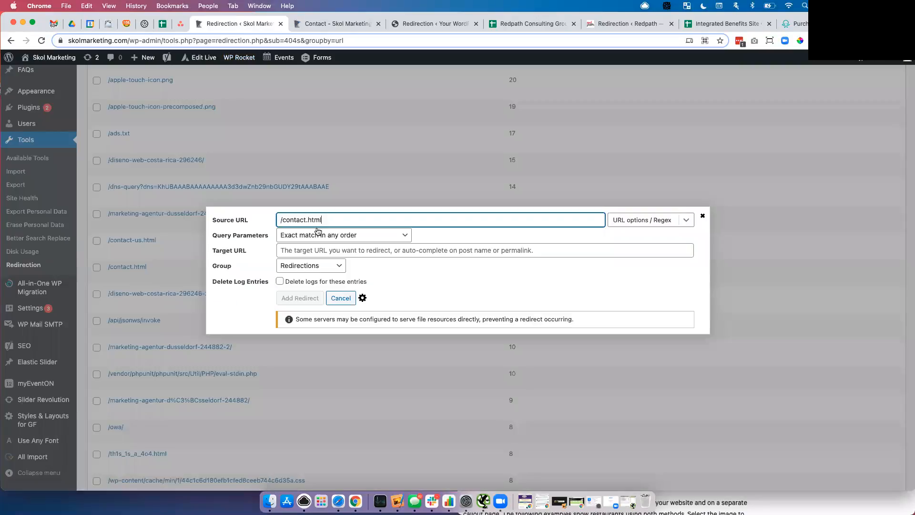
left_click(293, 253)
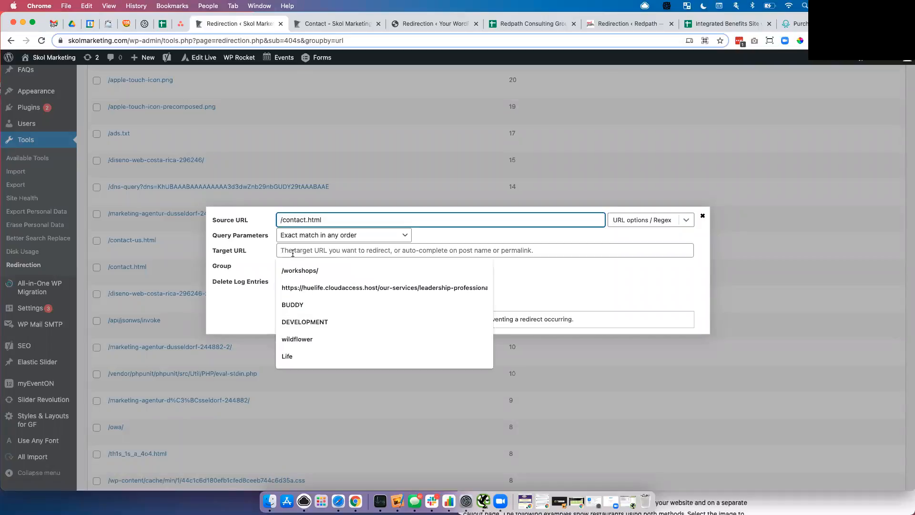
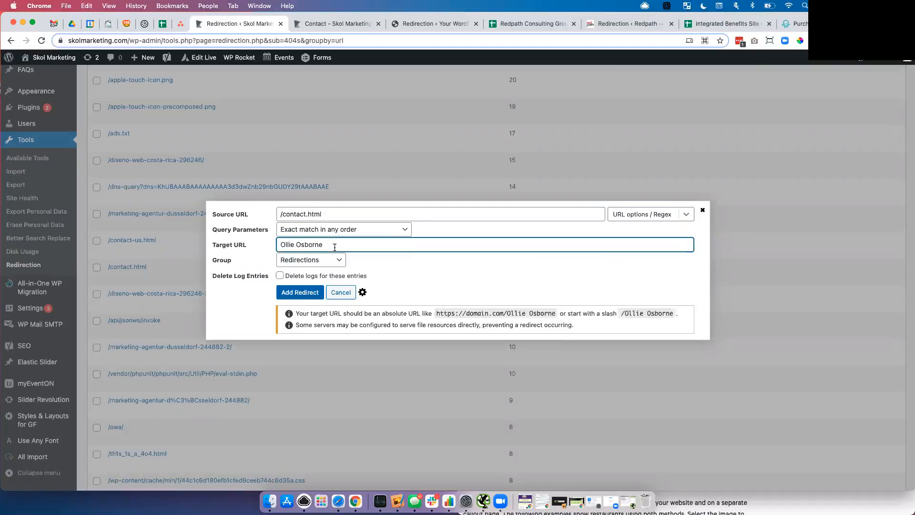
key("super+z")
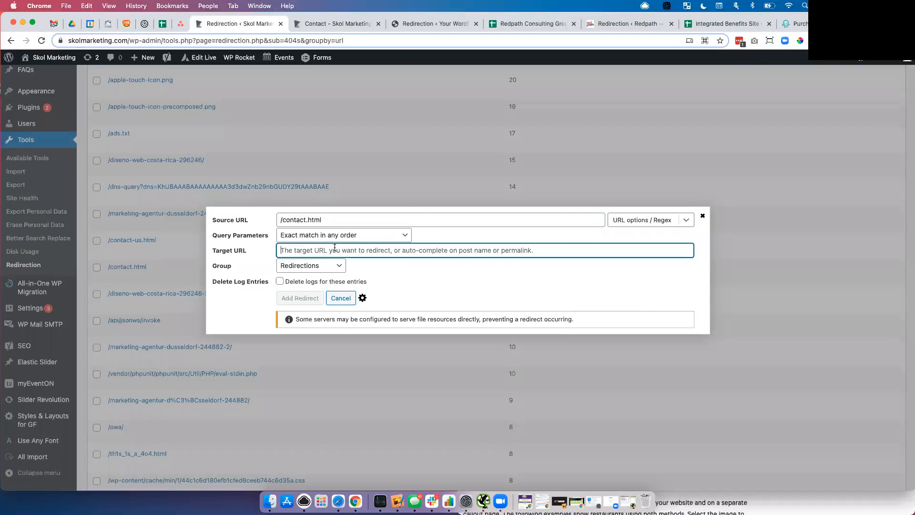
left_click(360, 24)
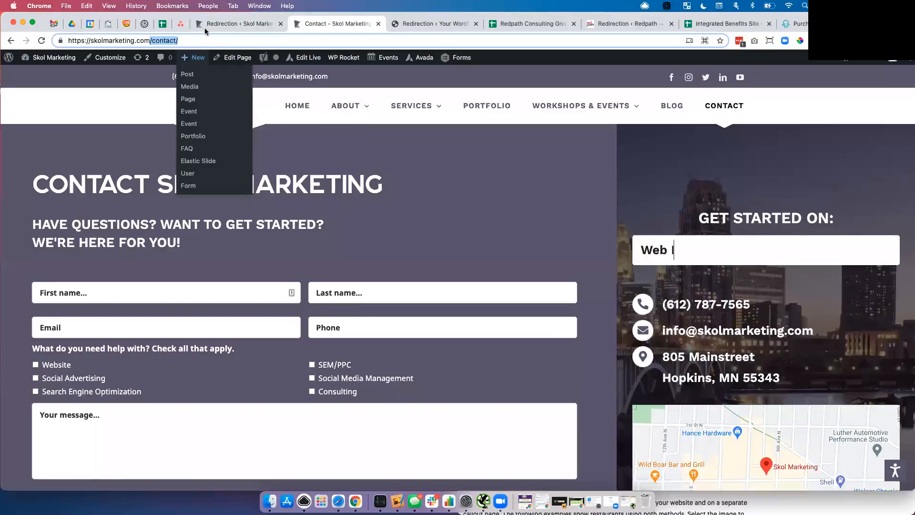
left_click(204, 26)
left_click(302, 249)
left_click(302, 263)
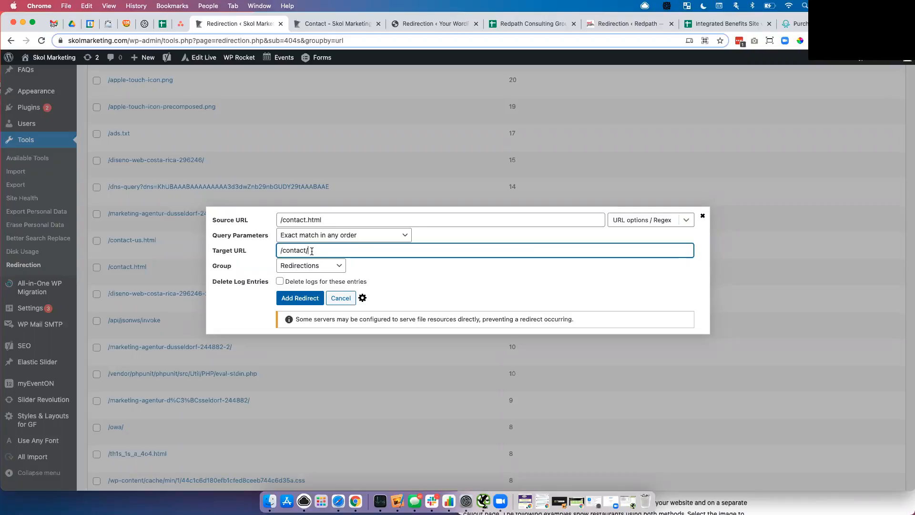
- Tick Delete logs for these entries, add the redirect, and confirm
left_click(280, 282)
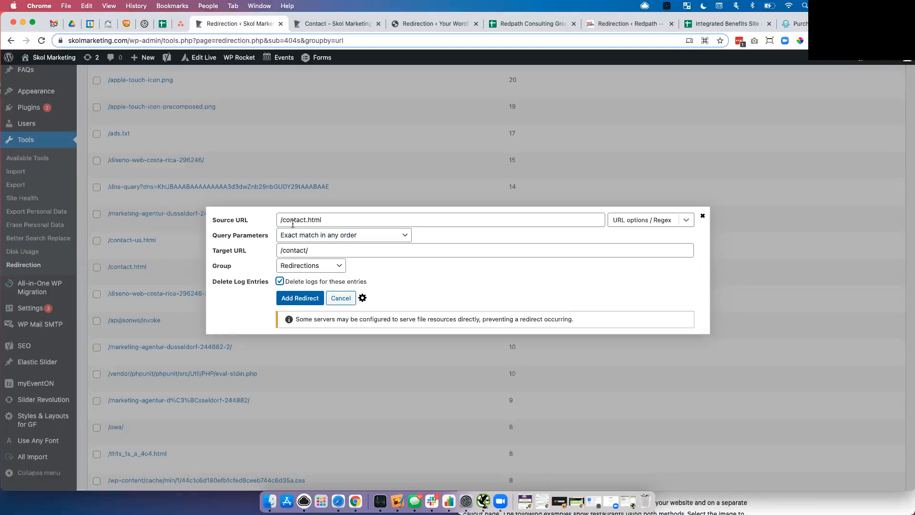
left_click(300, 302)
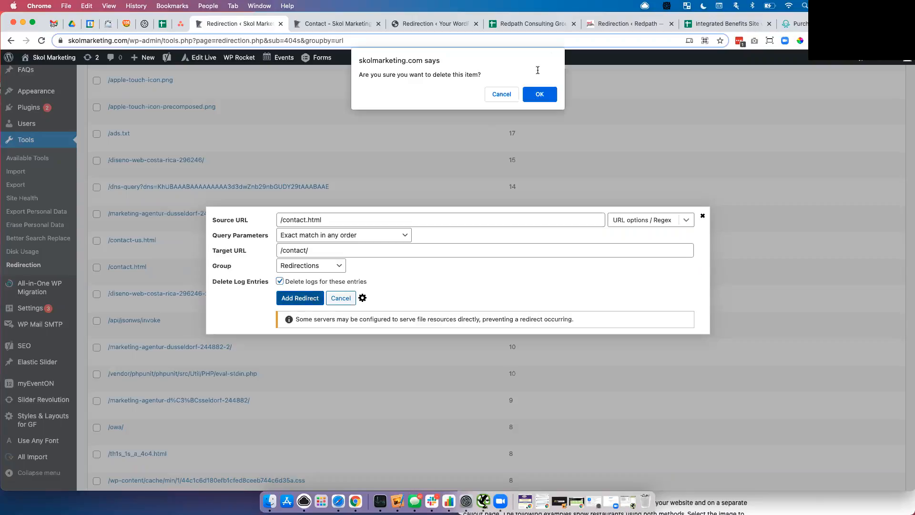
left_click(534, 95)
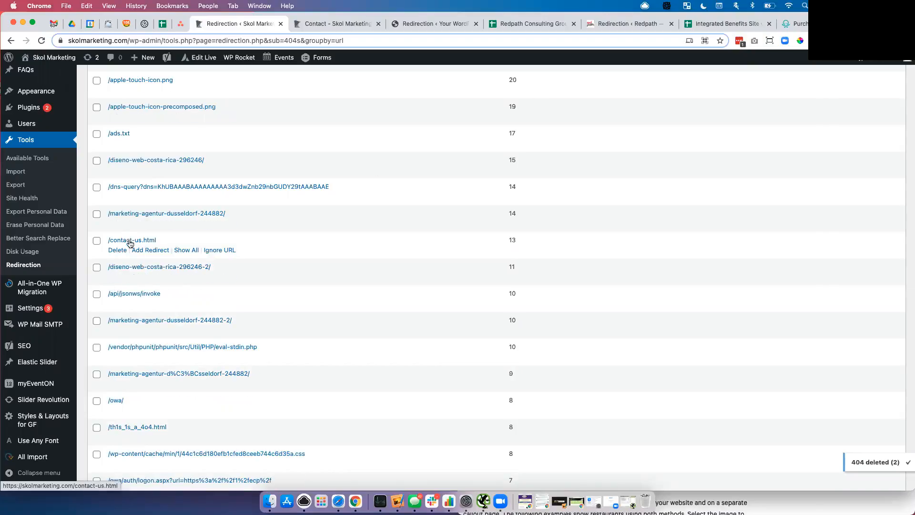
- Add a /contact-us.html → /contact/ redirect with Delete logs ticked, confirming removal of its 404 entries
left_click(143, 251)
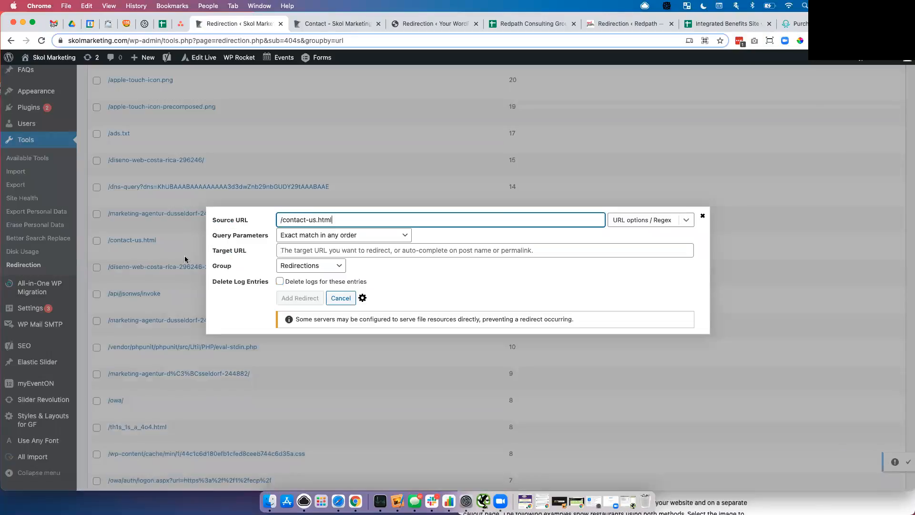
left_click(302, 250)
type("/contact/")
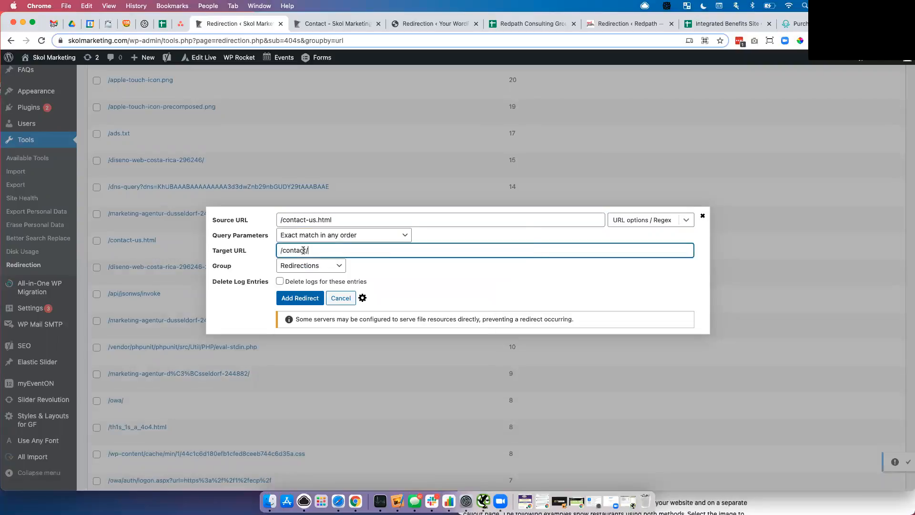
left_click(280, 282)
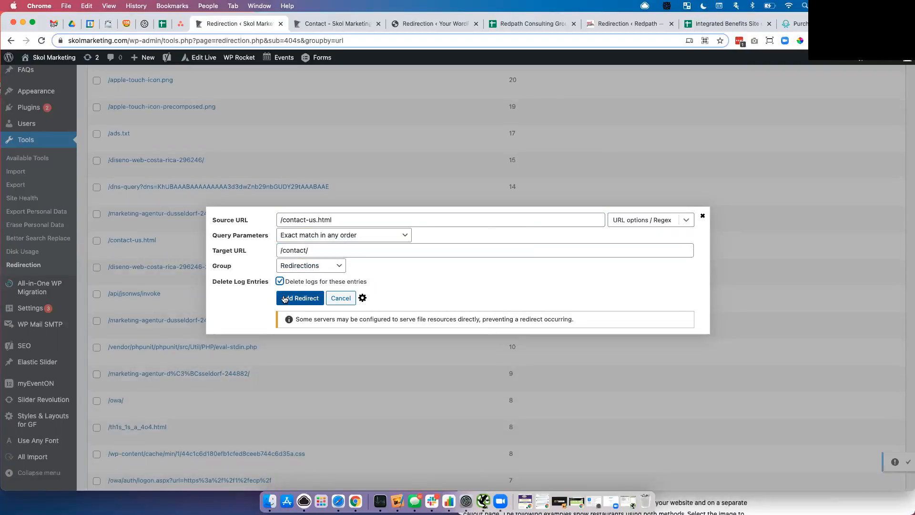
left_click(285, 298)
left_click(540, 96)
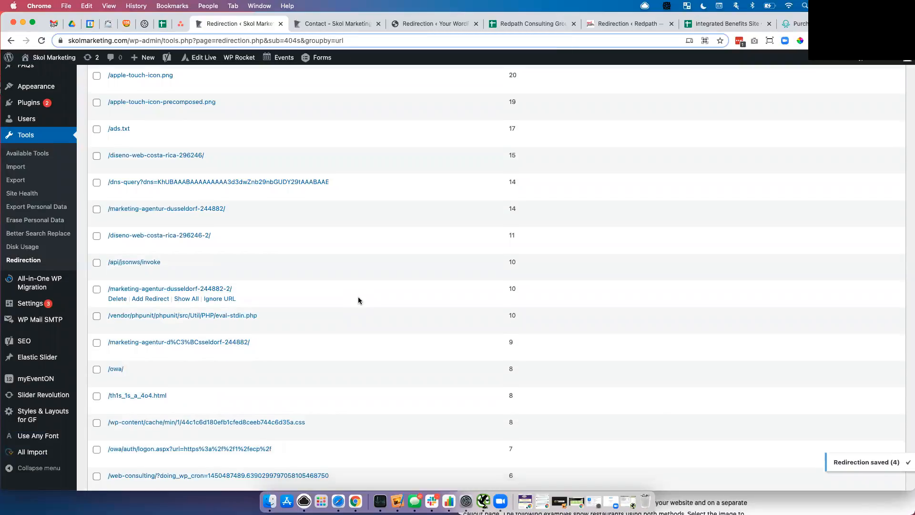
scroll(358, 300, "down", 4)
scroll(359, 300, "down", 2)
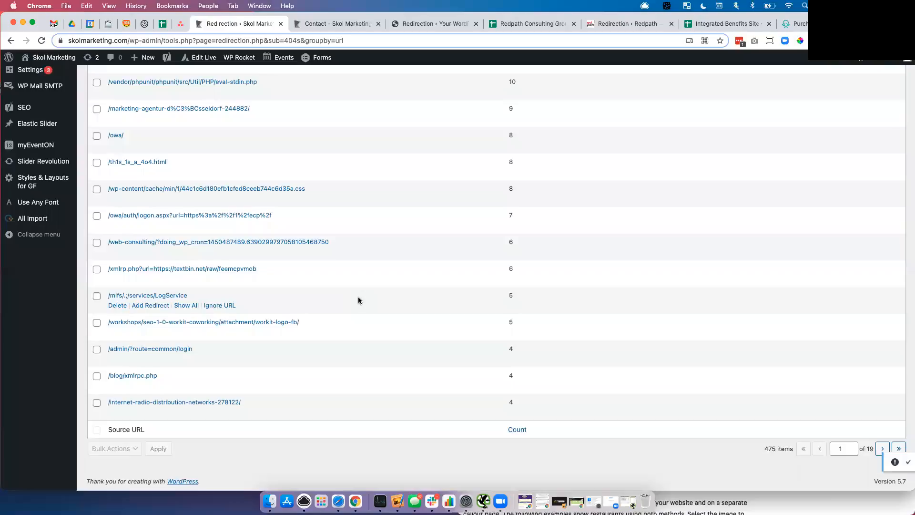
scroll(358, 300, "up", 10)
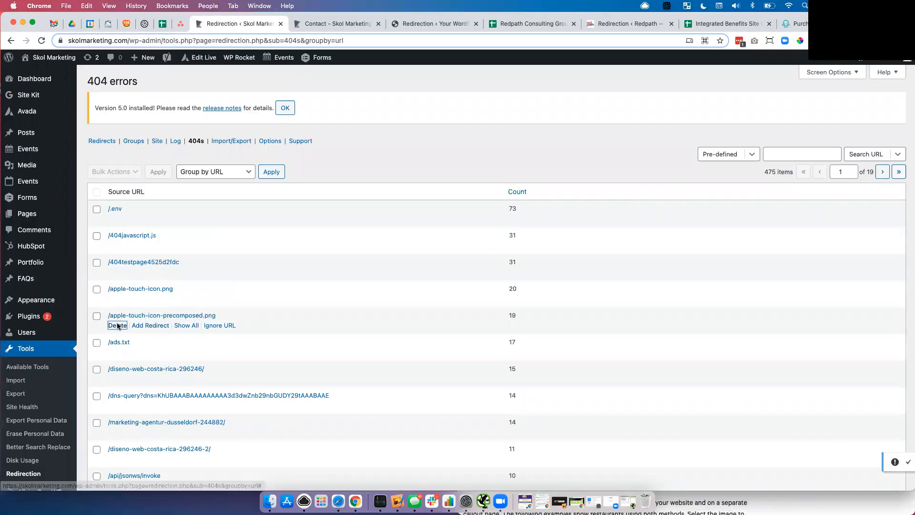
- Delete the /apple-touch-icon-precomposed.png and /ads.txt 404 groups, confirming each deletion
left_click(118, 325)
left_click(539, 93)
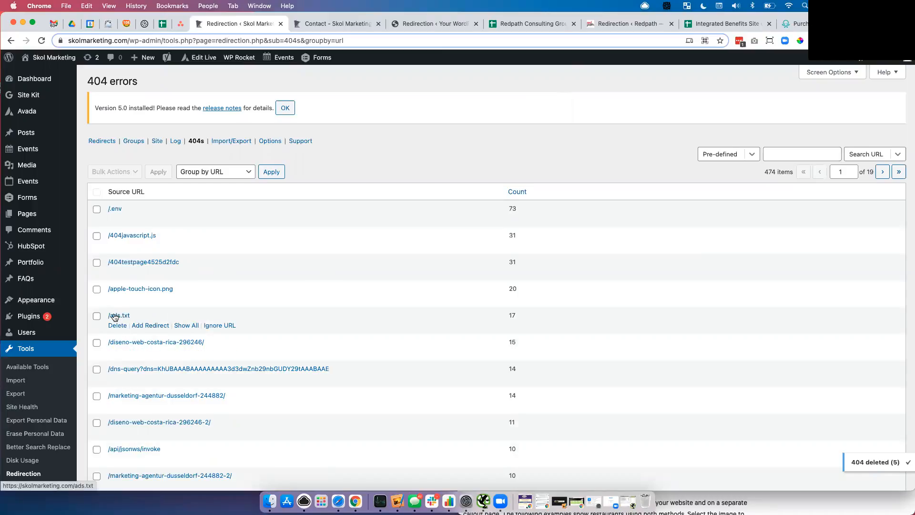
left_click(118, 326)
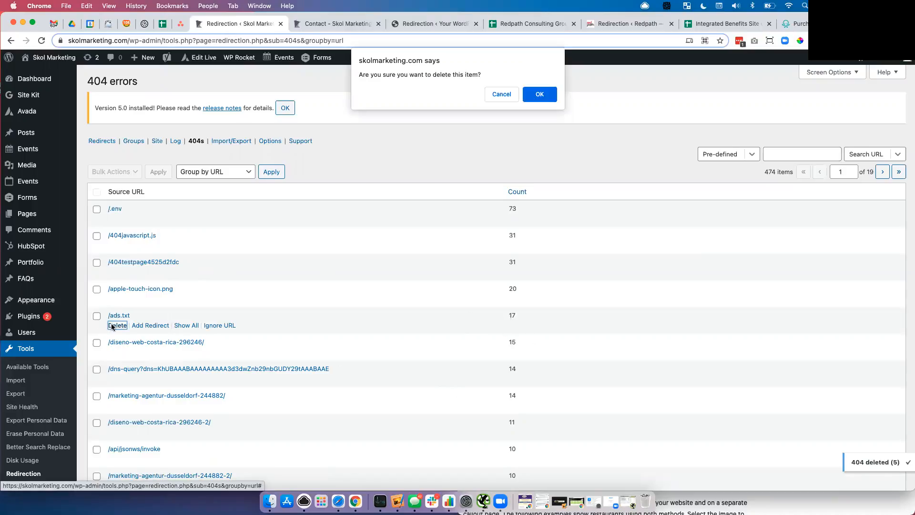
left_click(544, 96)
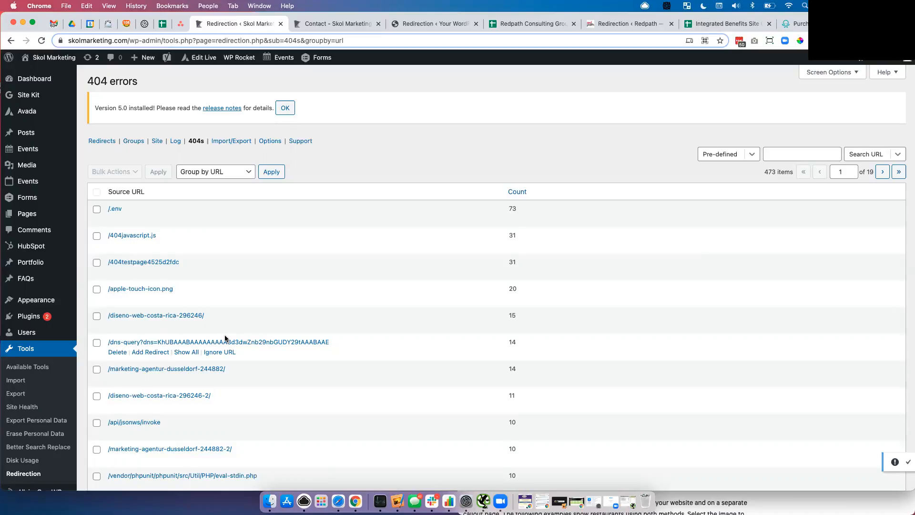
scroll(225, 338, "down", 5)
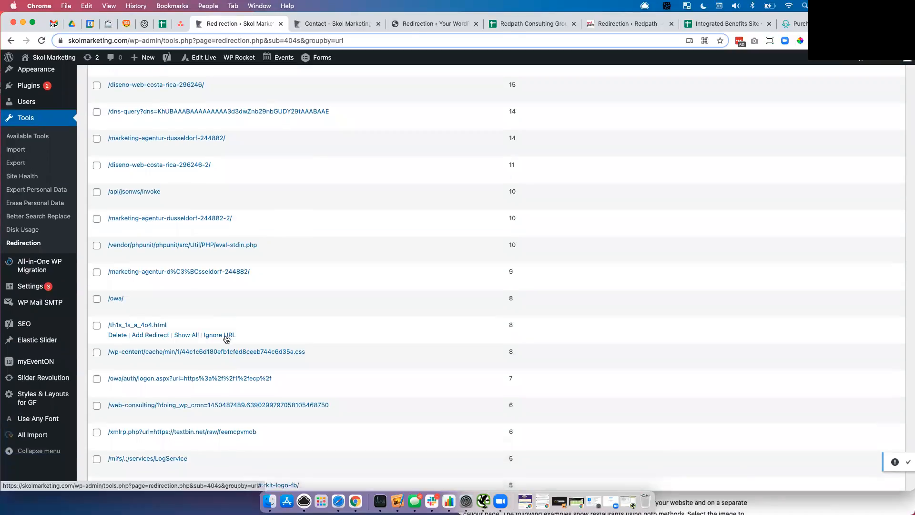
scroll(226, 338, "down", 5)
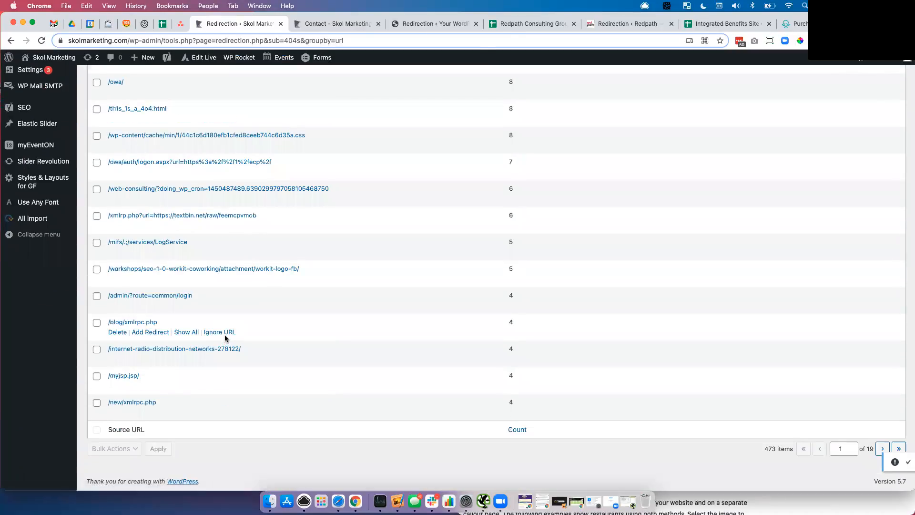